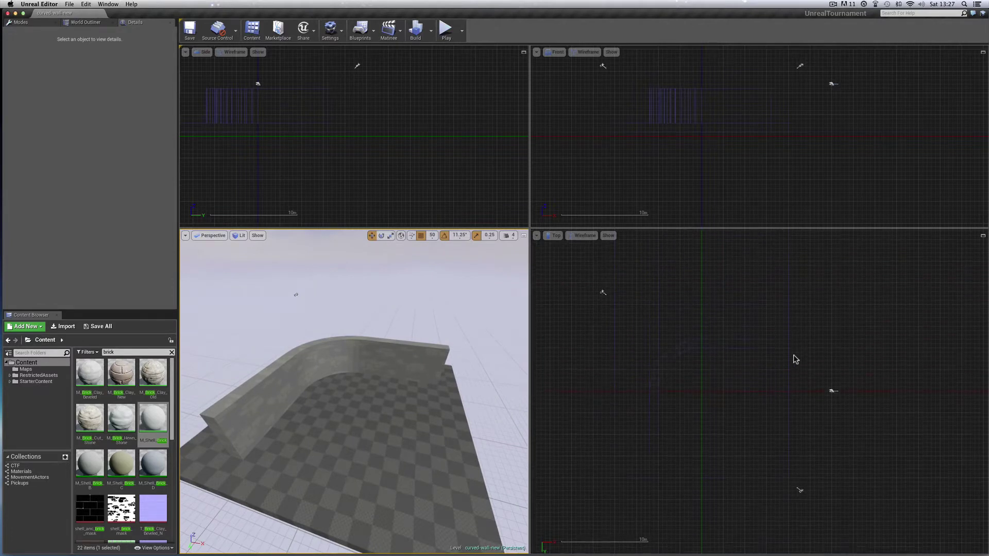
Step: Move the straight box wall running along X away from the curved corner to X location 1900
scroll(794, 356, down, 1)
scroll(769, 381, up, 3)
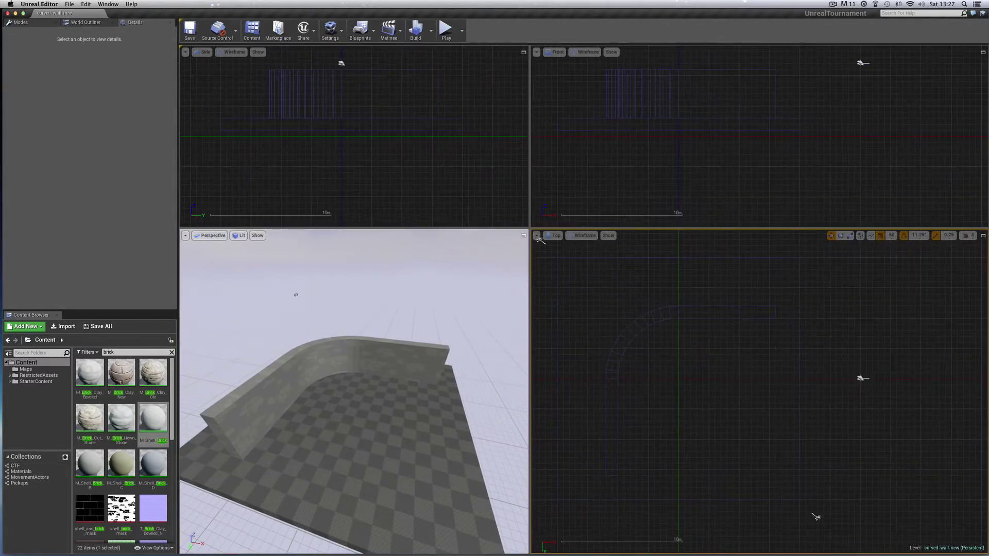
click(713, 318)
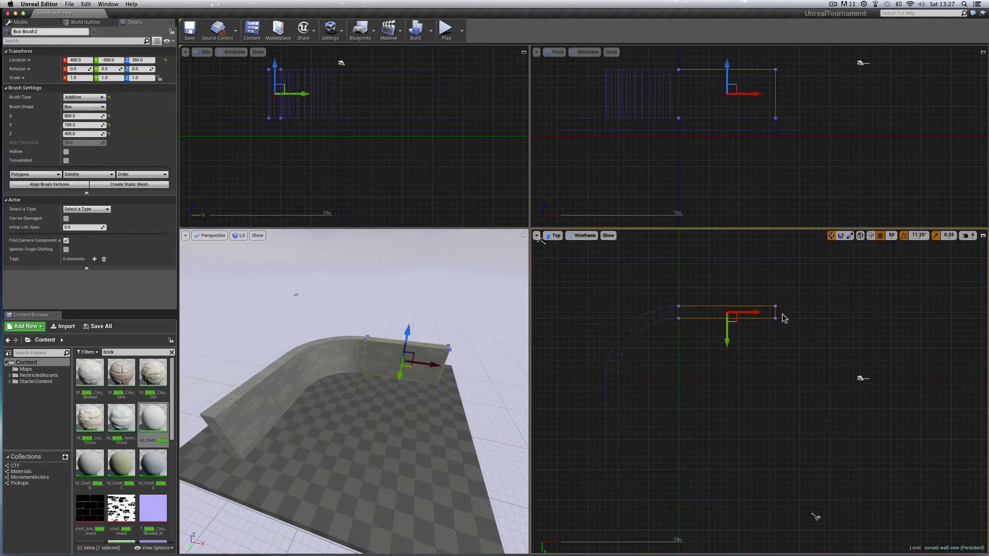
drag(757, 313, 941, 317)
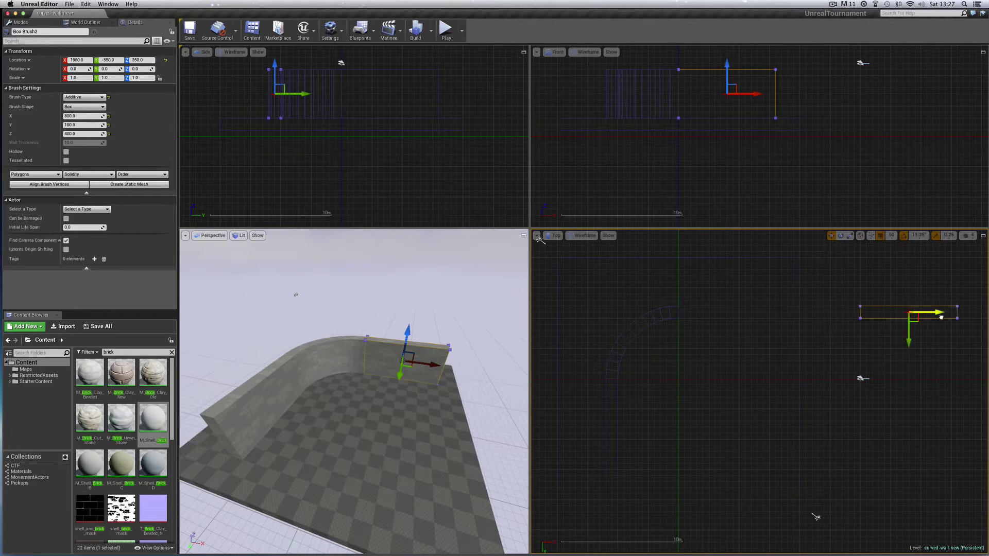
Step: Delete the remaining straight wall and the curved corner brush, and rebuild the level
click(618, 441)
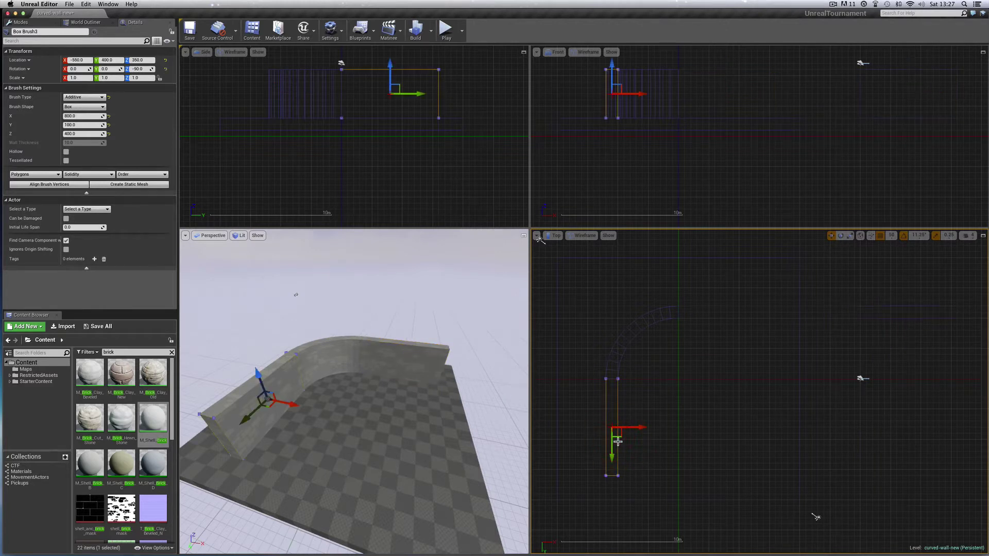
key(Delete)
click(621, 358)
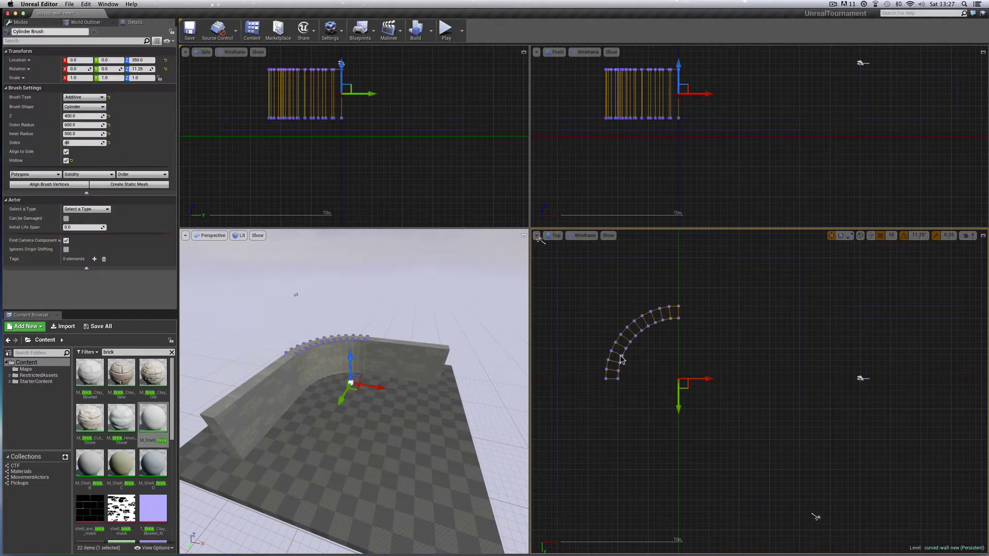
key(Delete)
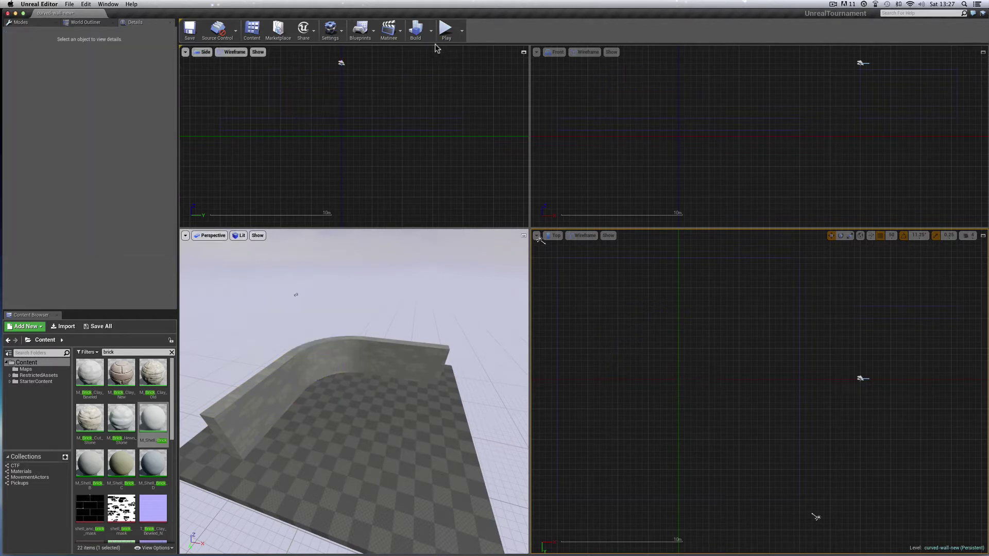
click(414, 34)
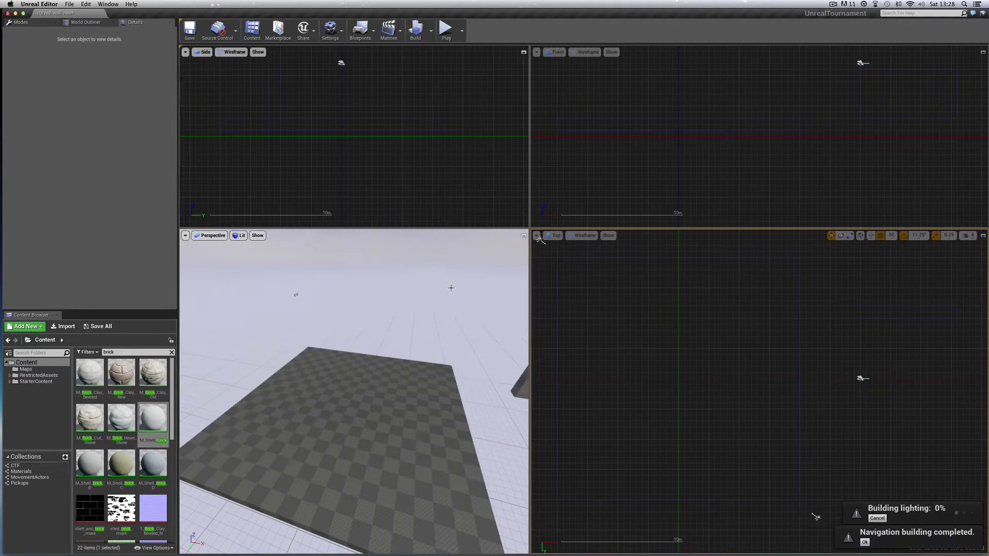
Step: Place an additive BSP cylinder brush at the world origin on the checkered floor
right_drag(451, 288, 451, 288)
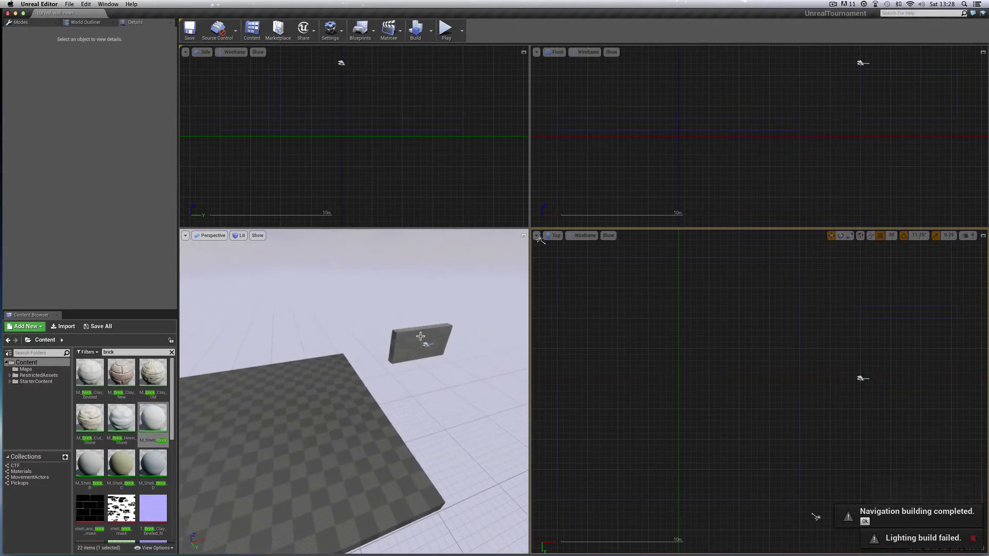
scroll(420, 337, left, 6)
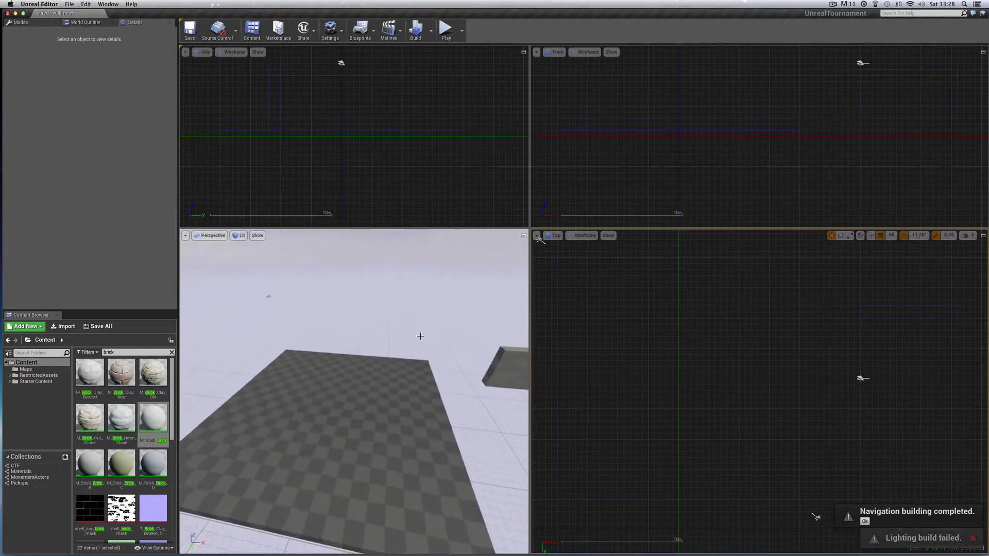
mouse_move(420, 336)
mouse_down()
mouse_move(432, 323)
mouse_move(431, 343)
mouse_up()
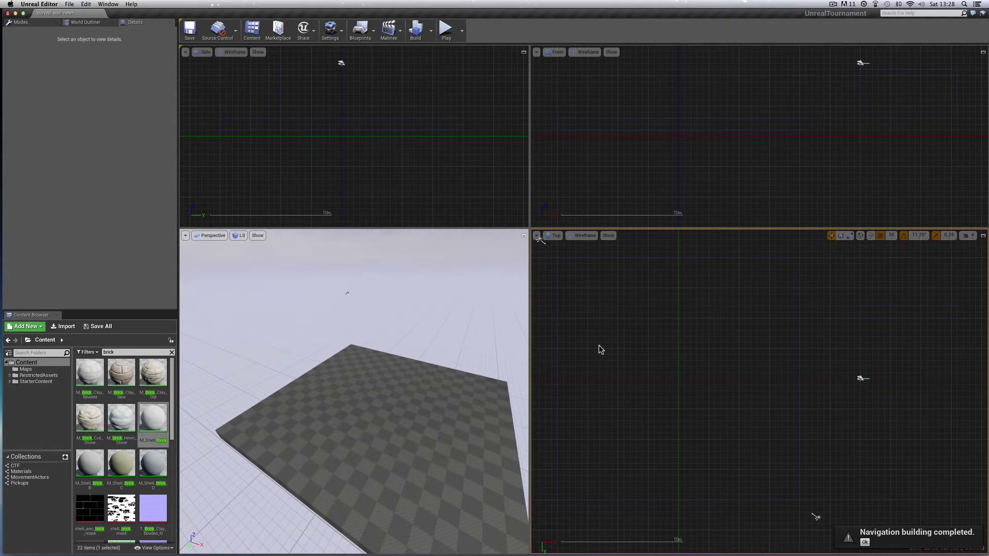
scroll(598, 345, right, 2)
scroll(598, 345, left, 6)
scroll(599, 345, right, 2)
key(Up)
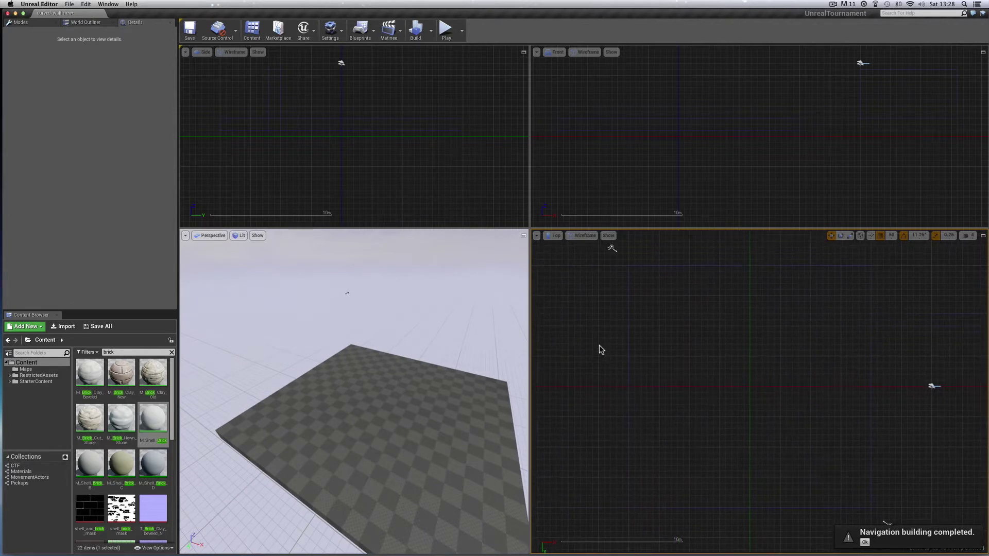
click(31, 24)
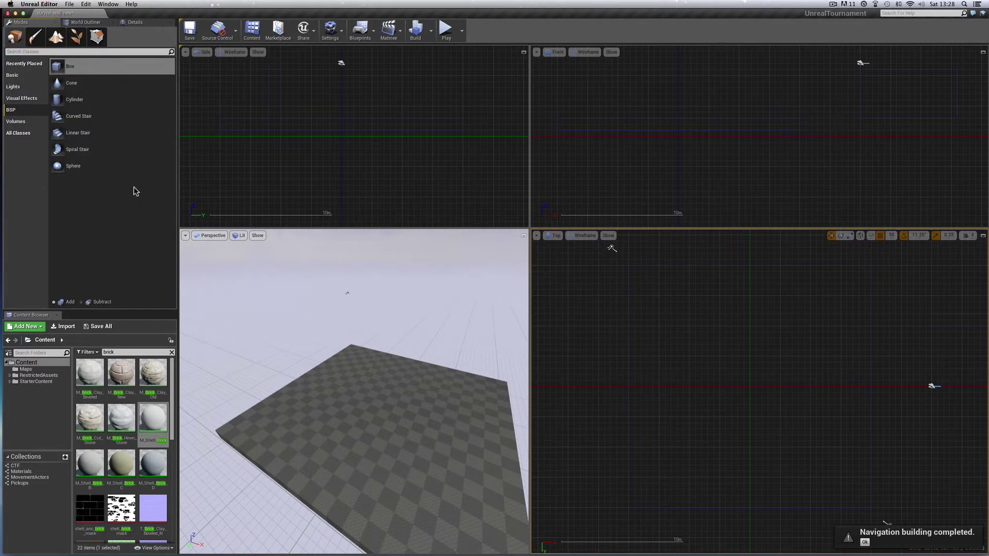
click(59, 100)
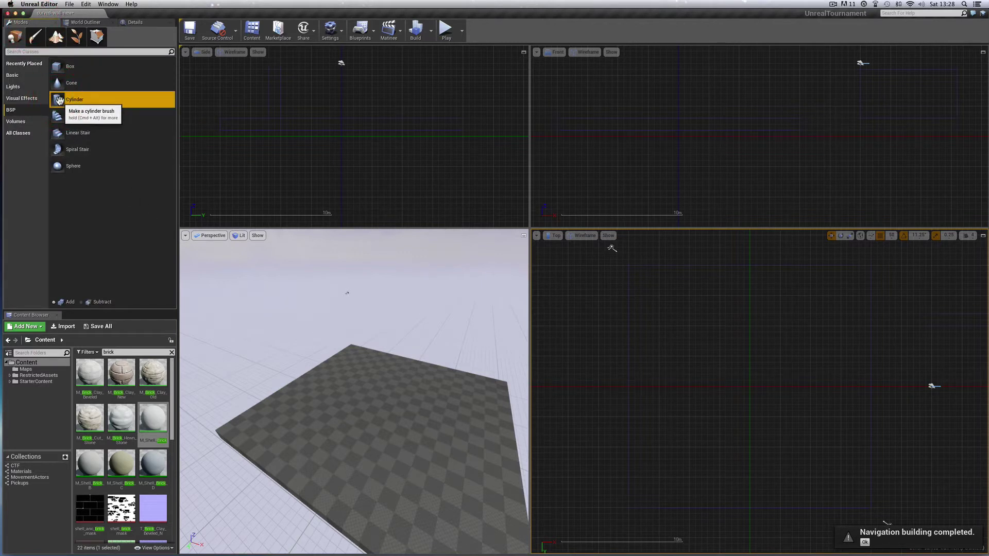
drag(58, 99, 516, 298)
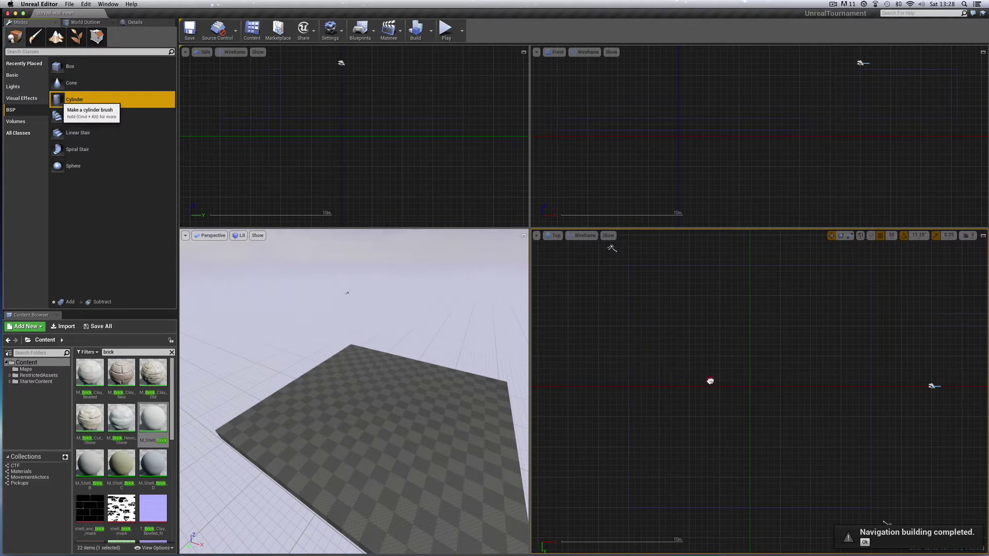
drag(725, 383, 746, 385)
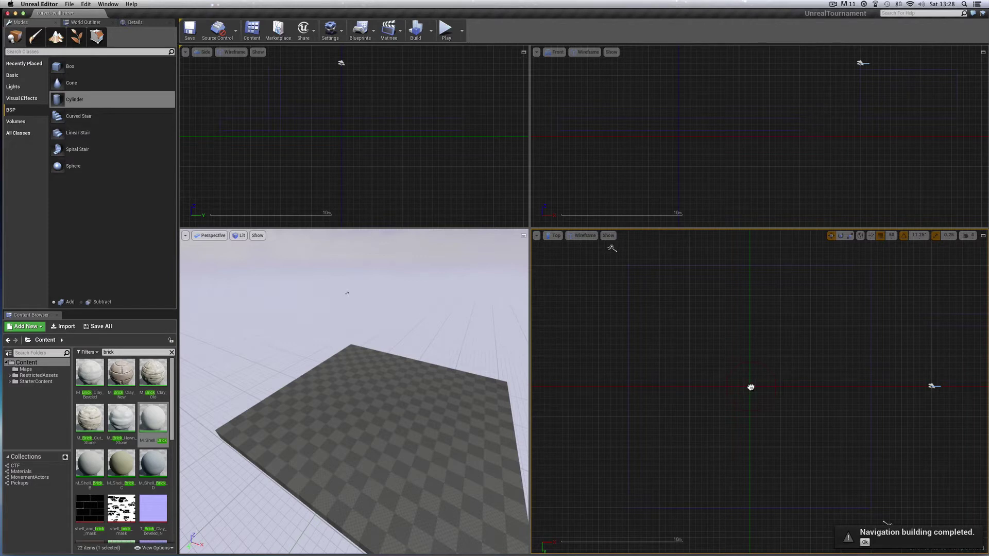
drag(751, 387, 751, 390)
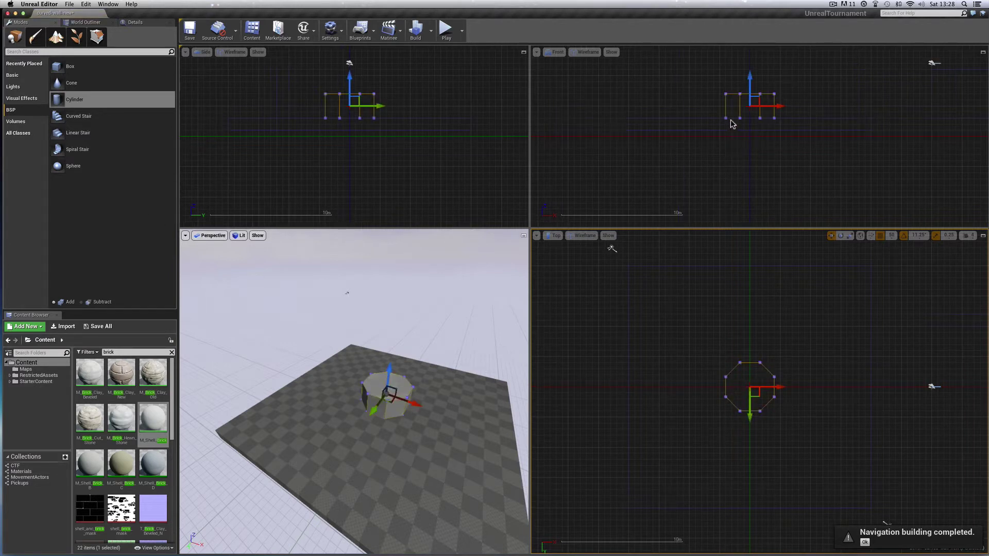
Step: Set the cylinder brush's number of sides to 48
click(134, 22)
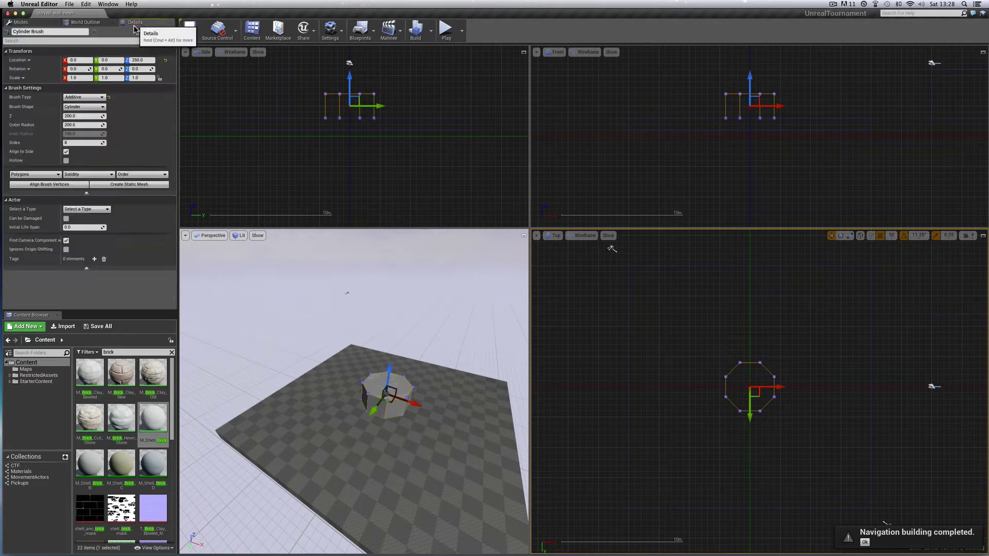
click(65, 142)
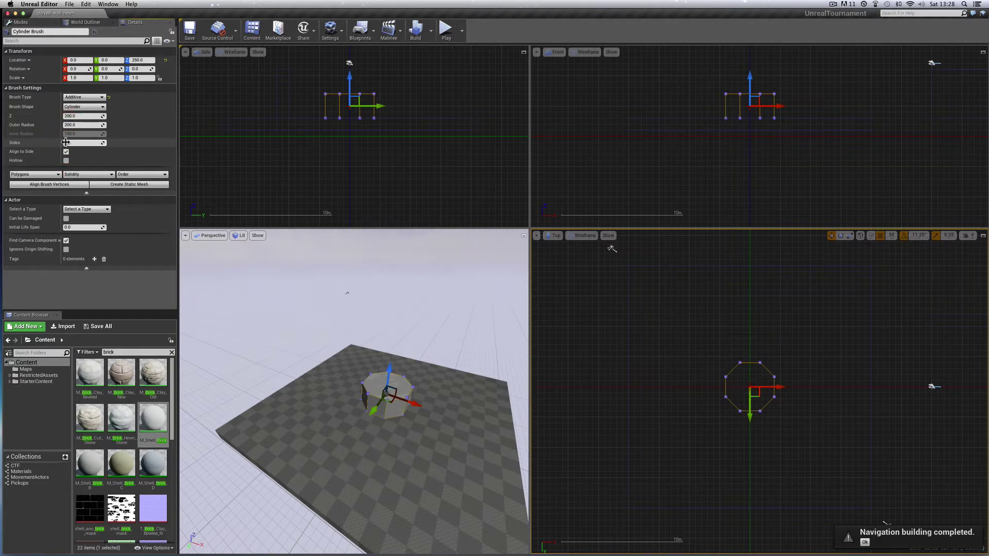
click(72, 141)
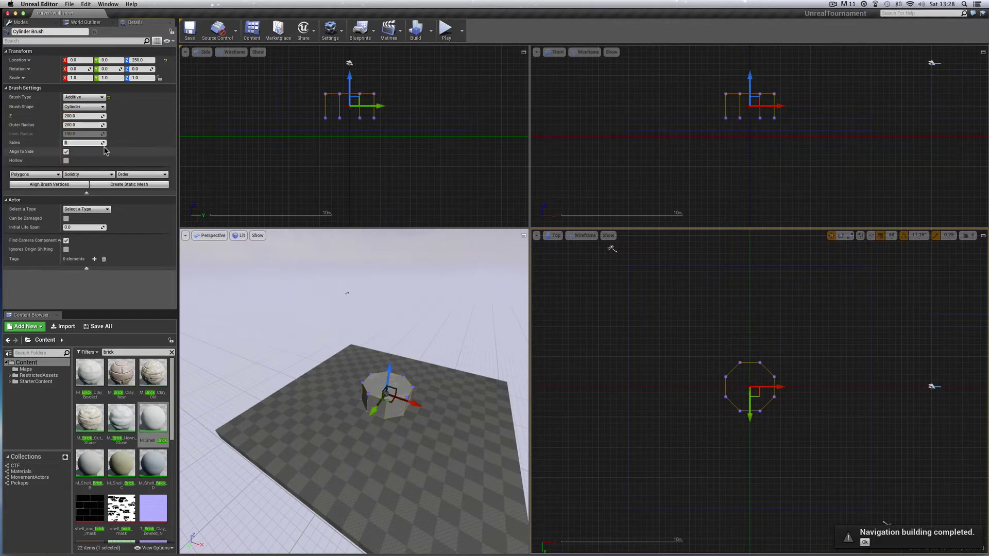
text(48)
key(Return)
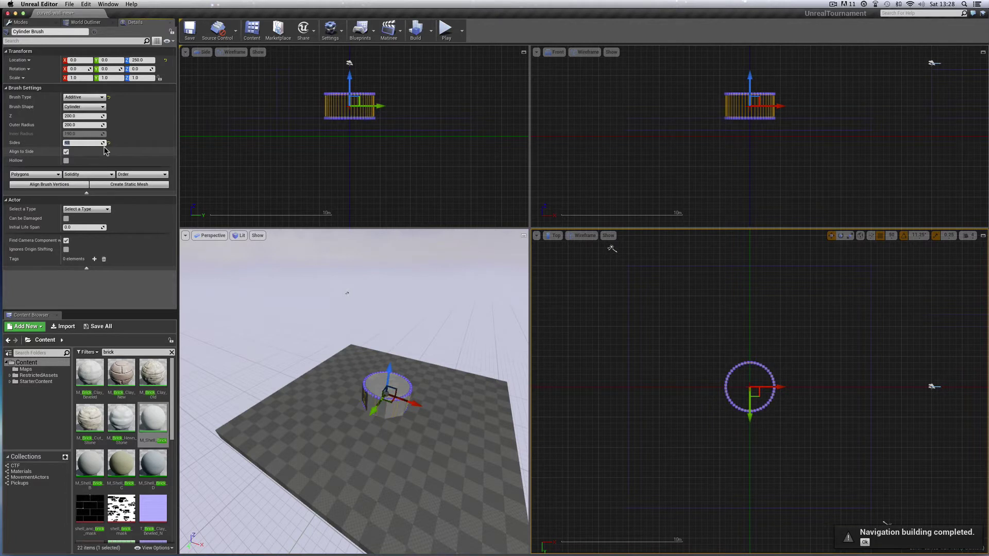
Step: Set the cylinder's Z height to 400 and raise the brush to Z location 350 so it sits on the floor
click(70, 117)
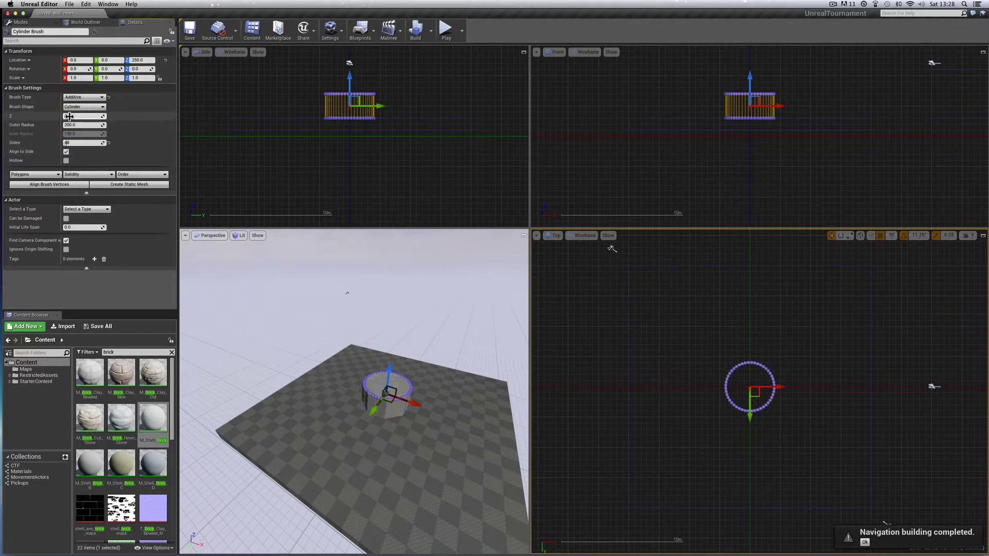
click(69, 116)
text(400)
key(Return)
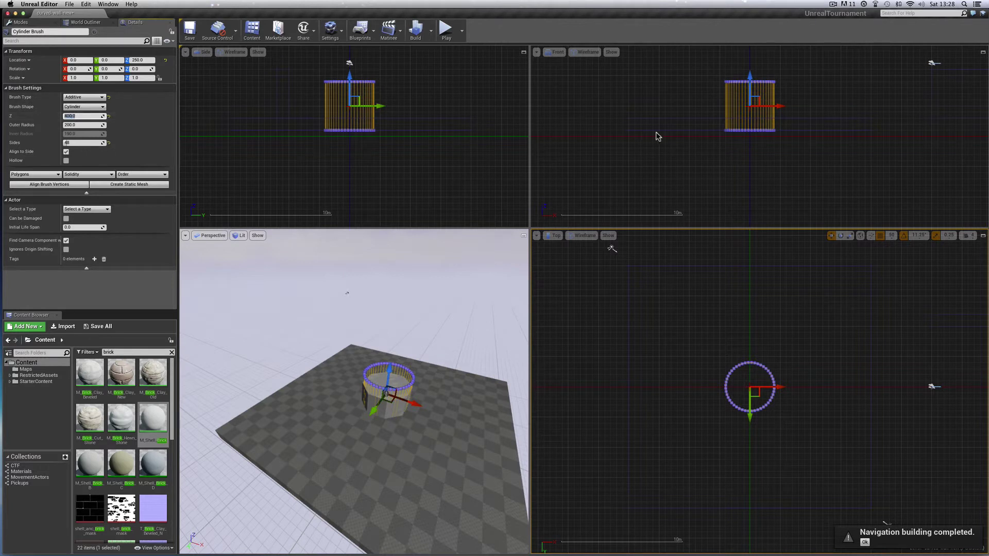
click(750, 77)
drag(751, 72, 751, 56)
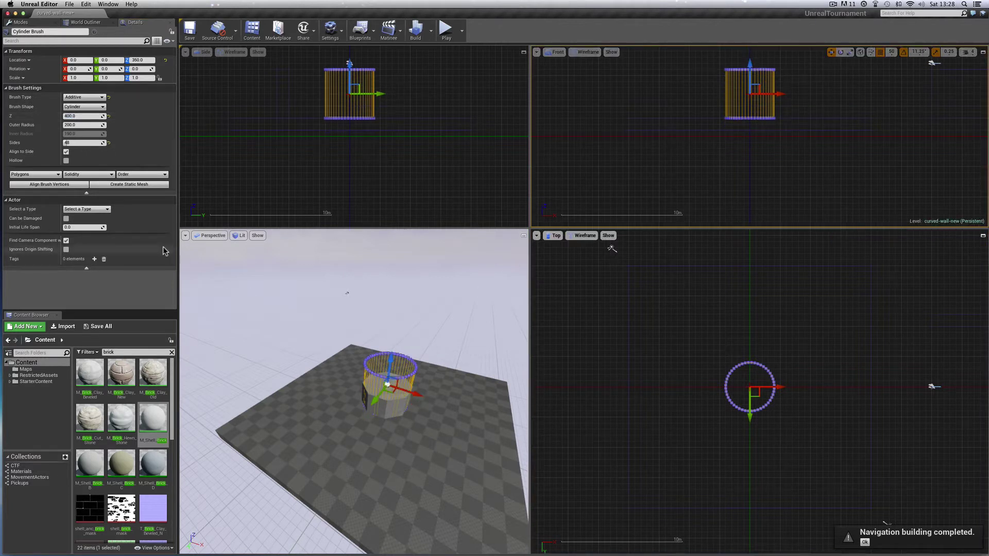
Step: Make the cylinder hollow with an outer radius of 800 and an inner radius of 700, and rebuild the level
click(66, 161)
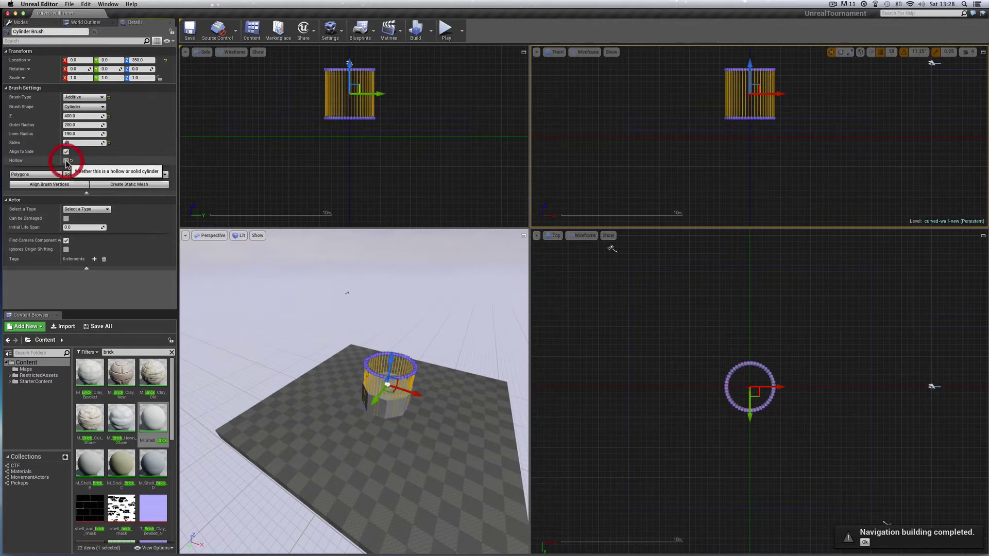
click(69, 125)
text(800)
click(69, 133)
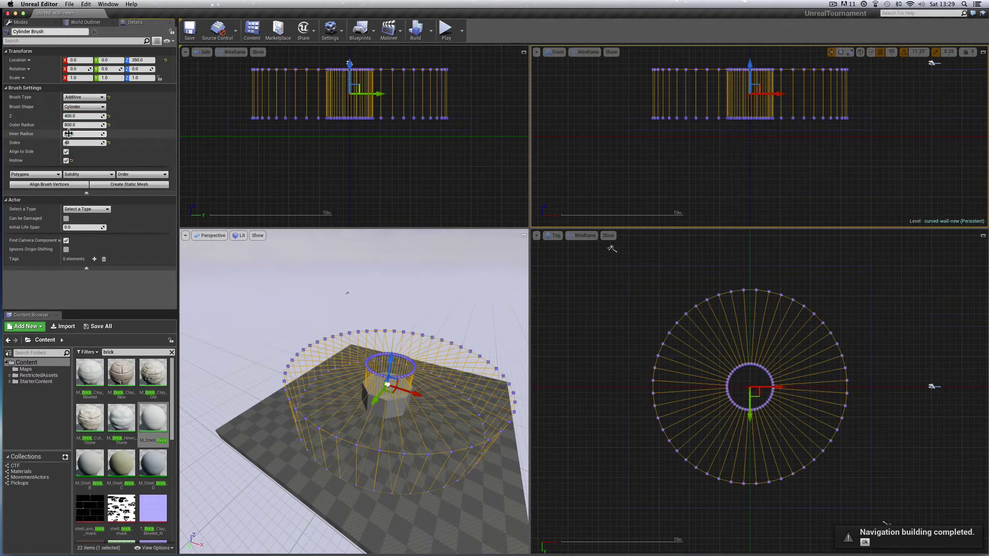
text(700)
key(Return)
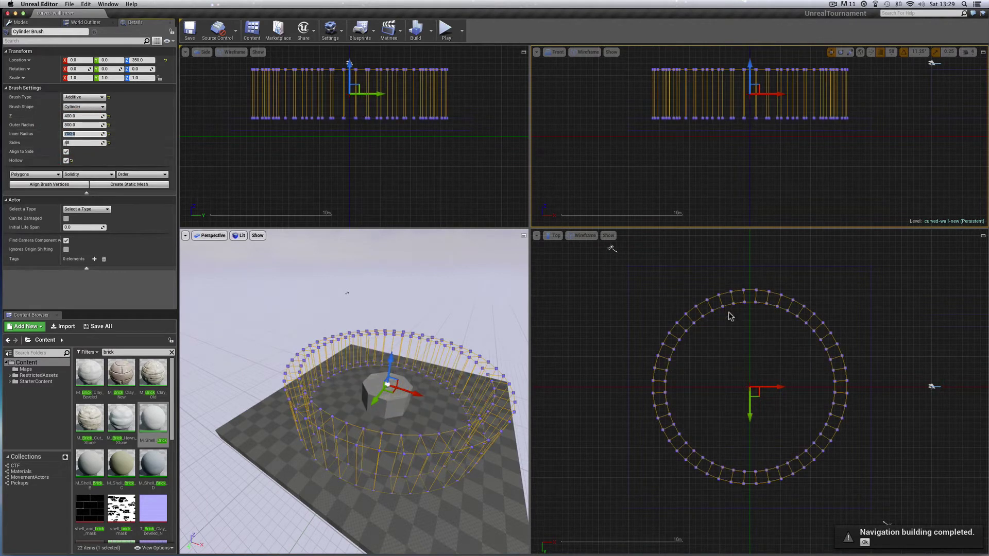
click(415, 29)
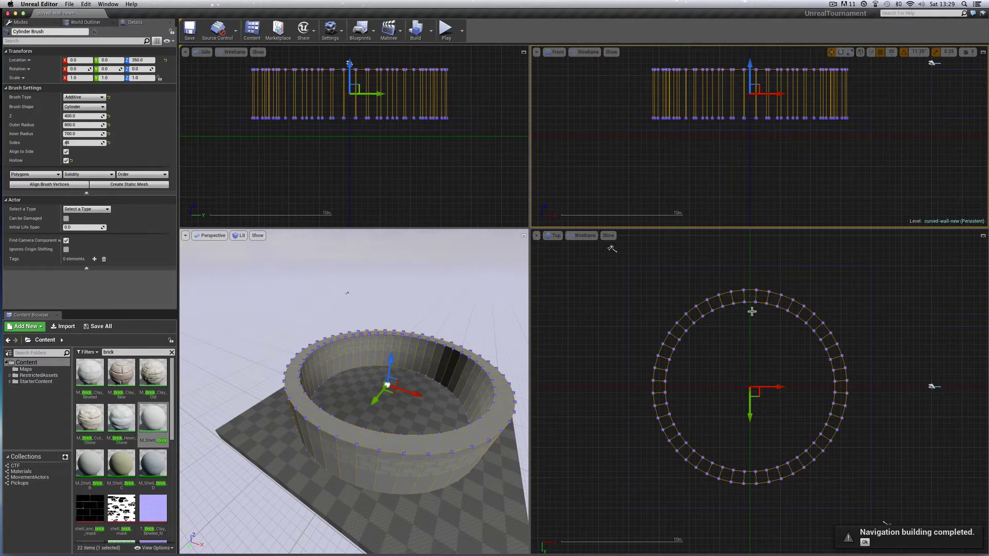
Step: Rotate the hollow cylinder 11.25° about its Z axis in the top view and return to the move tool
scroll(749, 372, up, 1)
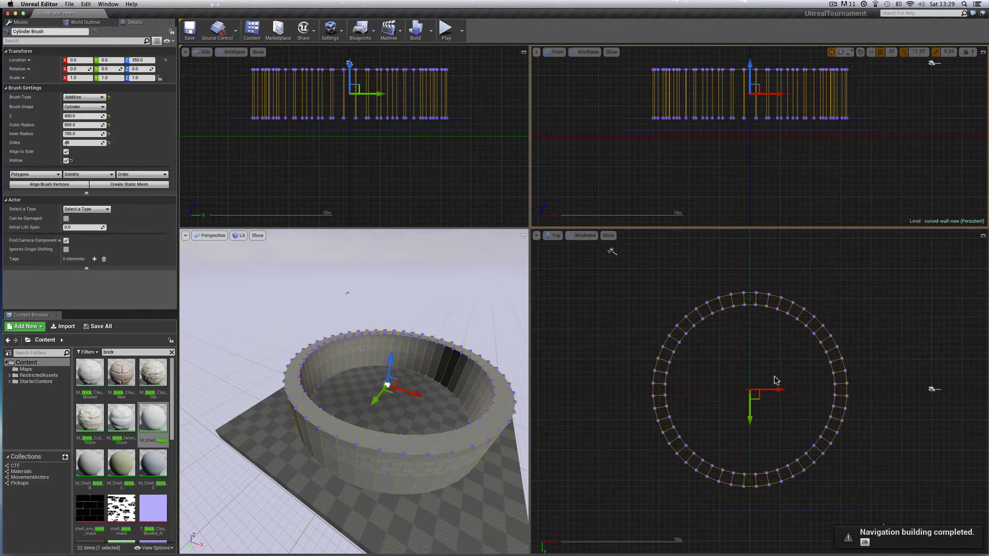
click(750, 410)
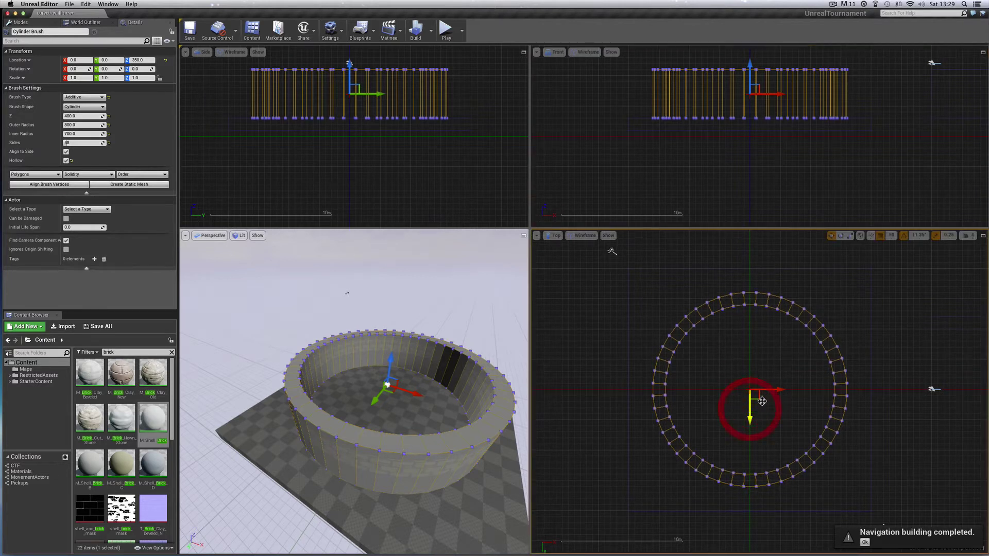
click(841, 236)
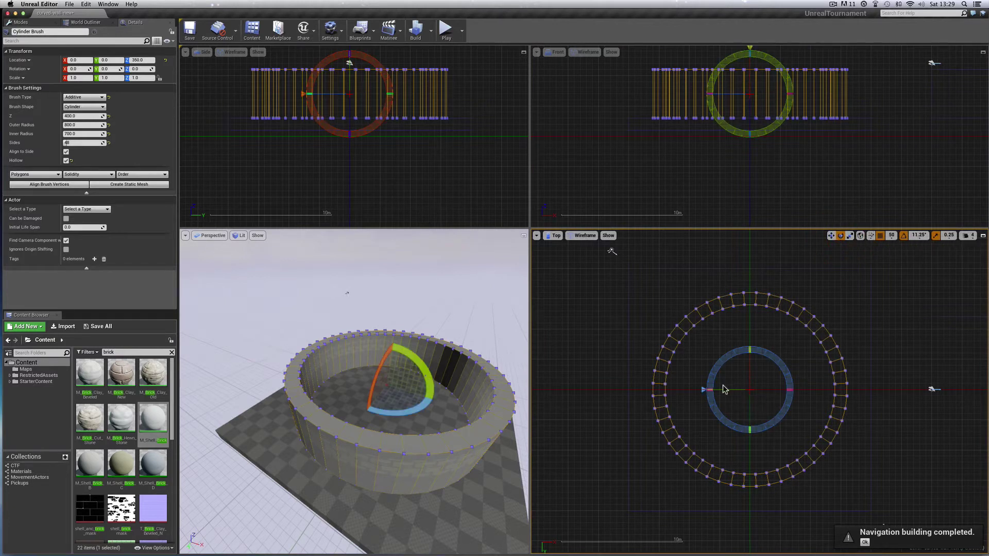
drag(721, 390, 748, 295)
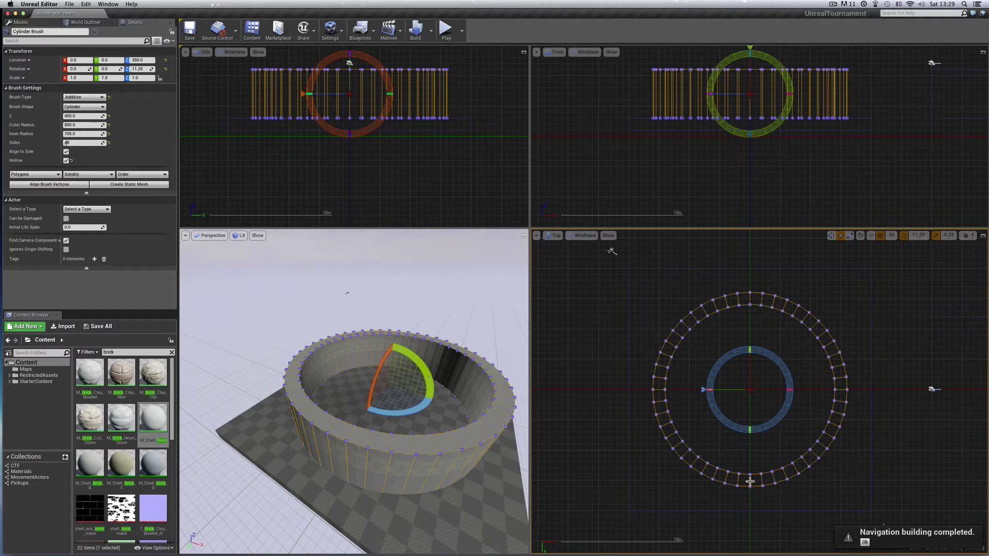
click(831, 235)
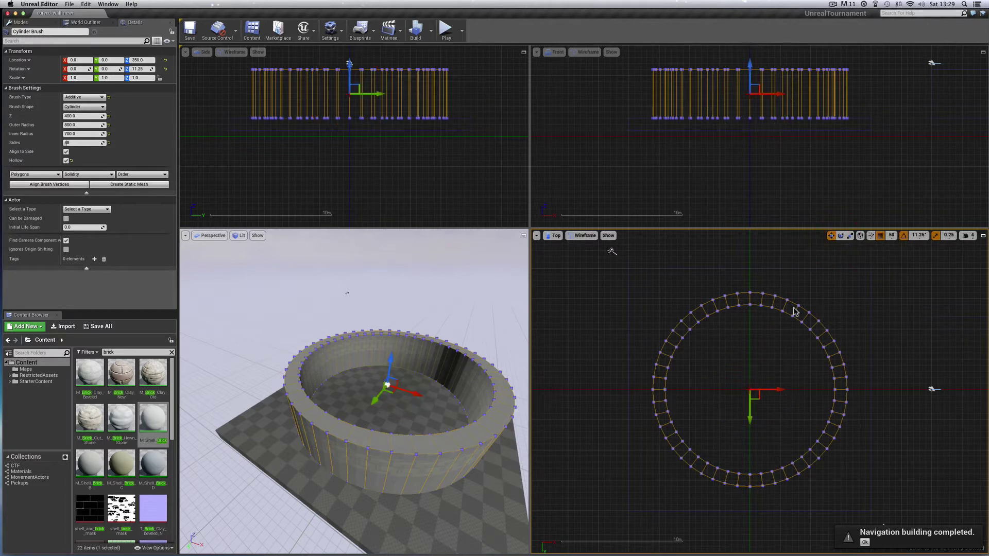
Step: Enter geometry editing and delete the hollow cylinder's vertices on the positive X side, leaving half of the ring
click(20, 22)
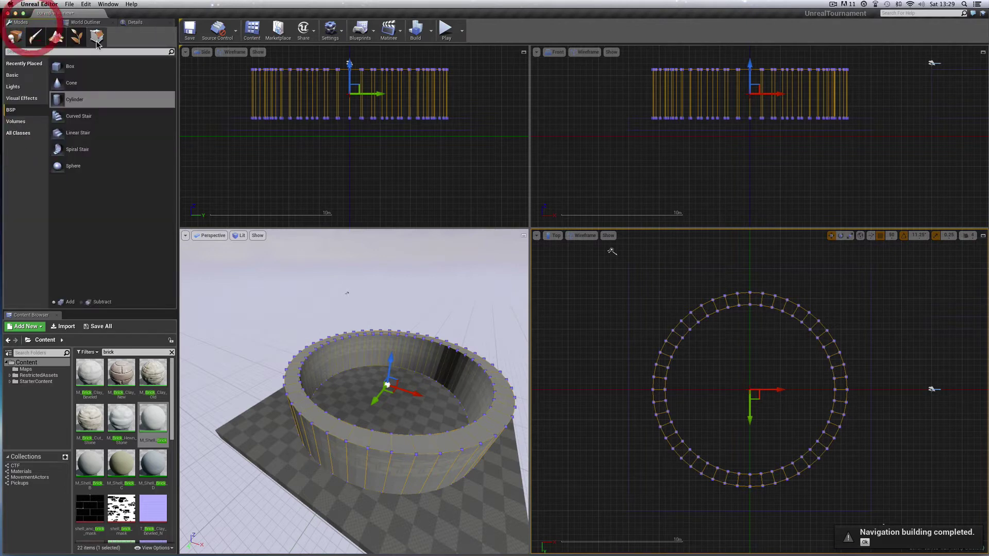
click(96, 37)
click(67, 62)
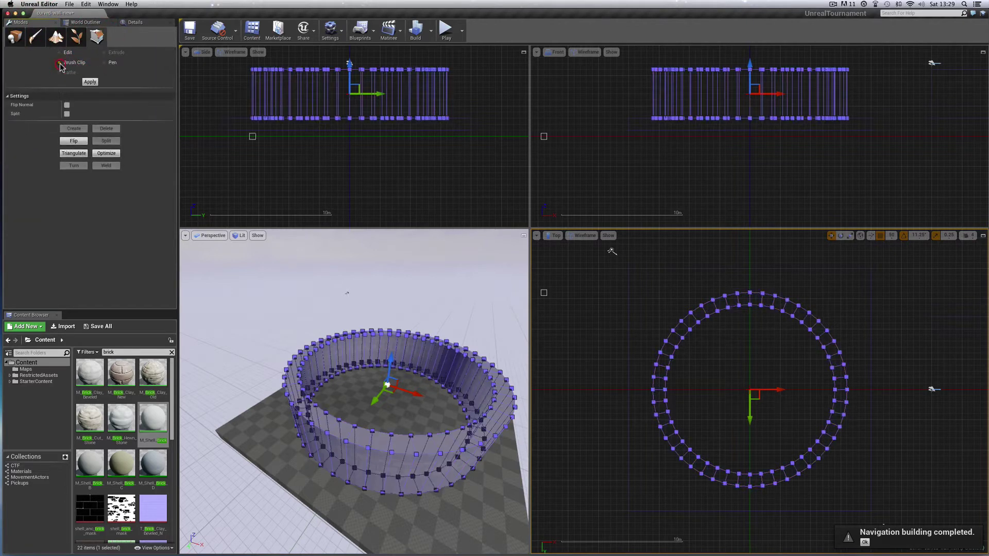
mouse_move(757, 278)
ctrl+alt+mouse_down()
mouse_move(816, 551)
mouse_move(852, 527)
ctrl+alt+mouse_up()
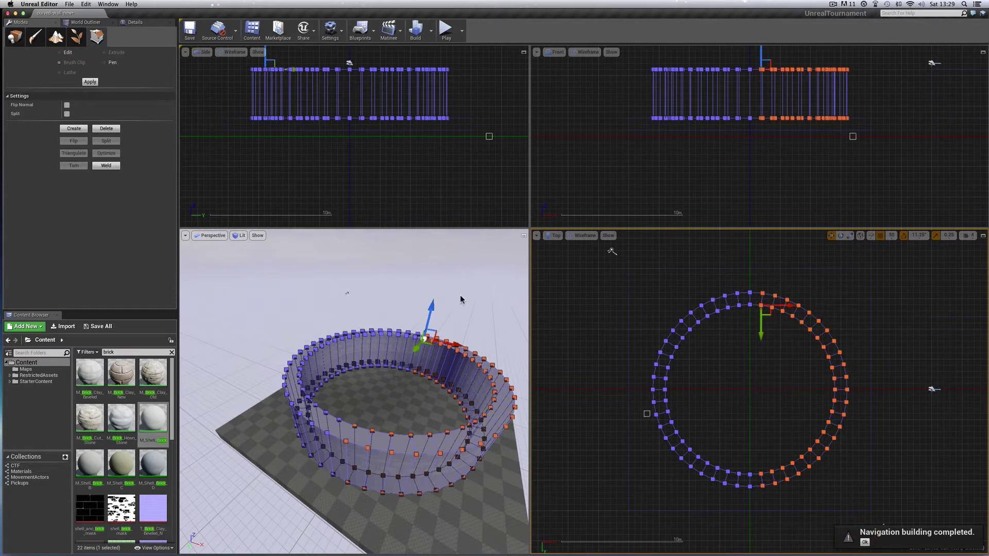
click(116, 128)
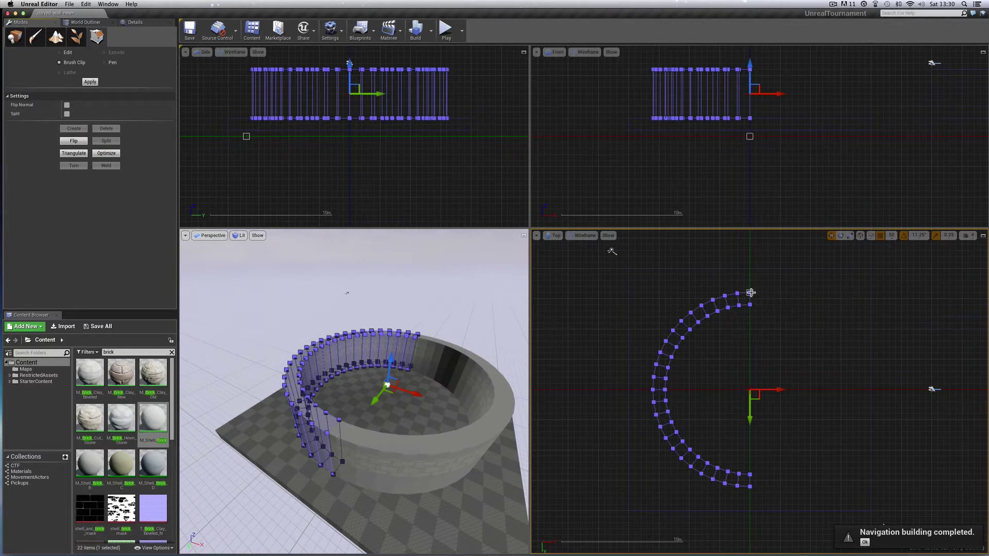
Step: Examine how the half ring's cut-end vertices line up with the 50-unit grid in the top view
click(892, 236)
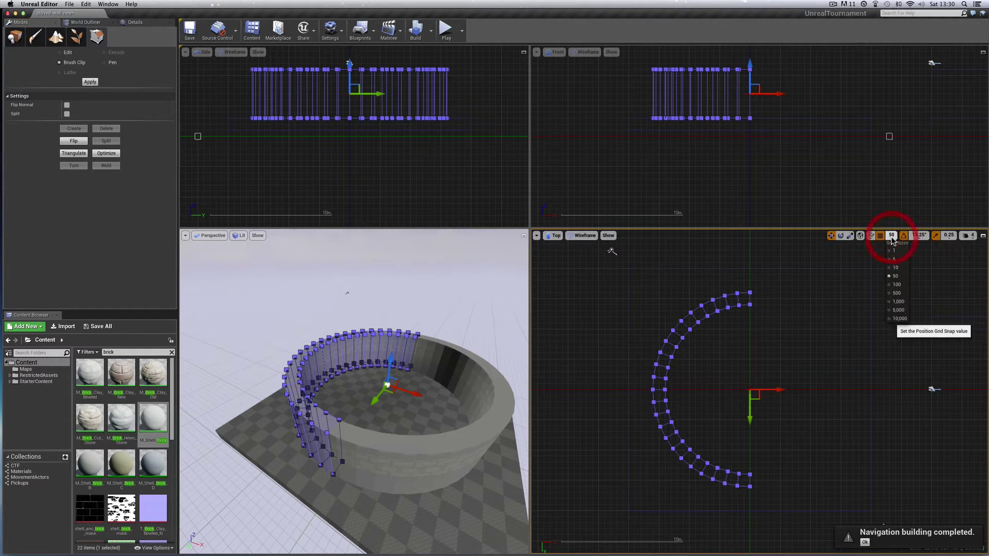
click(895, 277)
scroll(786, 342, up, 4)
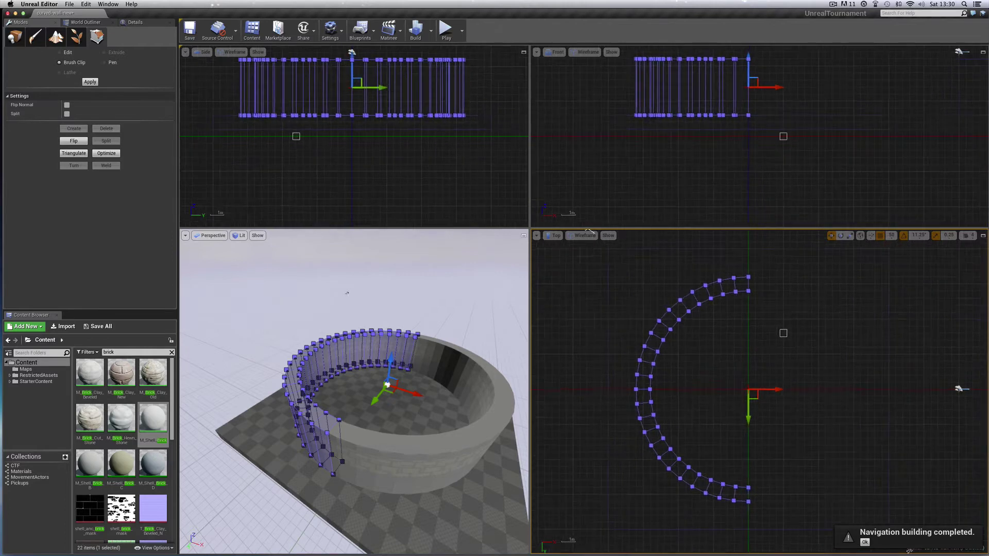
right_drag(786, 305, 794, 391)
right_drag(786, 454, 776, 346)
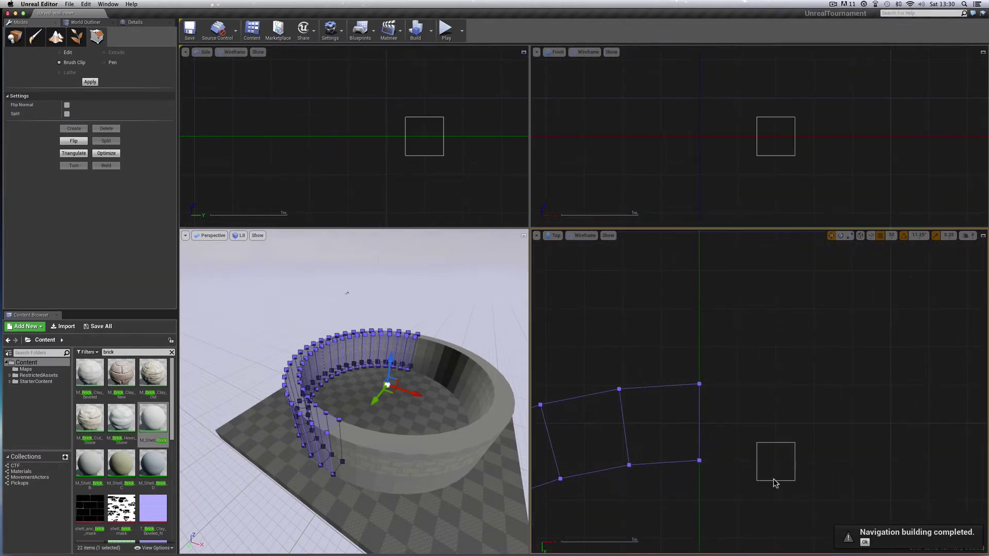
scroll(767, 497, up, 5)
right_drag(710, 466, 739, 466)
drag(740, 467, 680, 401)
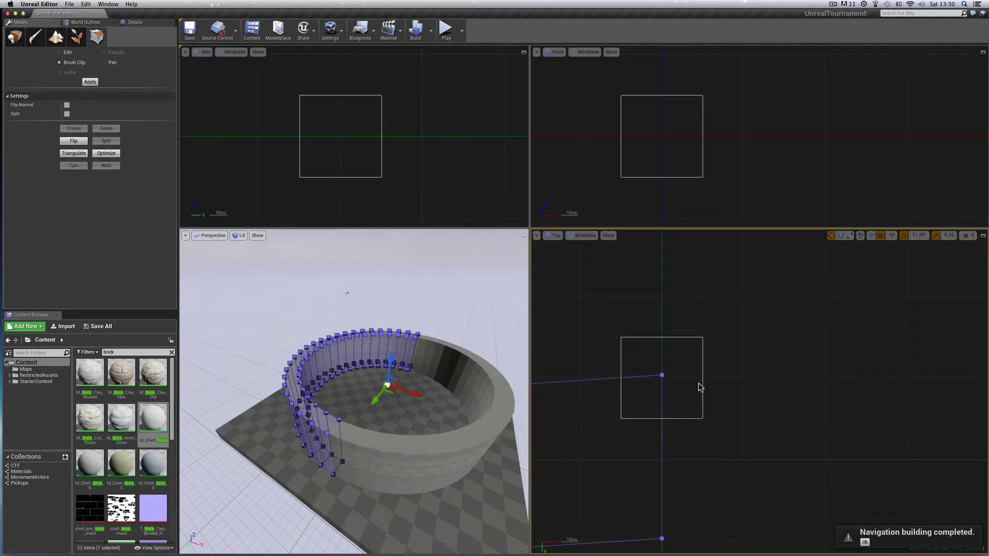
right_drag(699, 384, 700, 353)
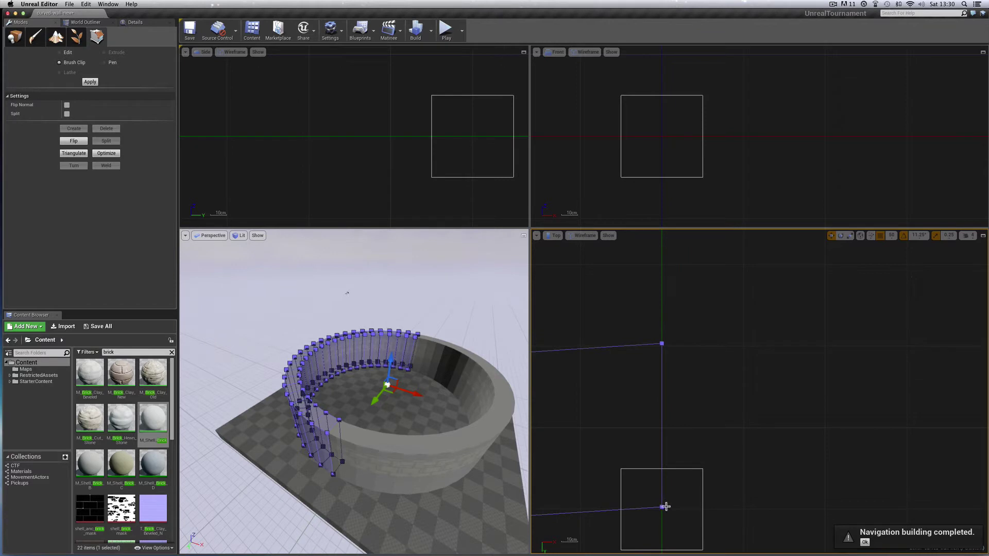
drag(698, 512, 887, 252)
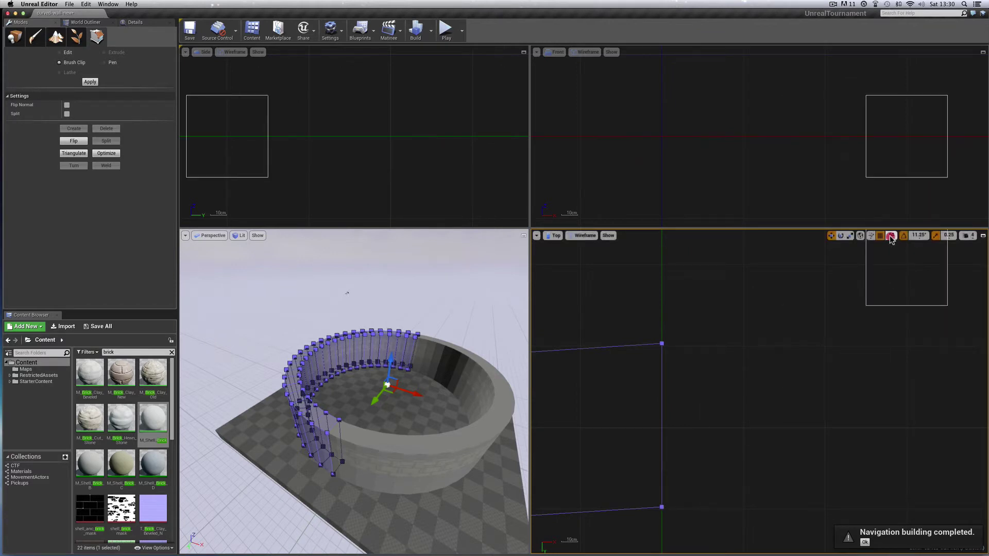
Step: With a 1-unit grid and snapping off, move the outer vertices of the negative Y end inward onto the nearest major grid line
click(892, 237)
click(893, 251)
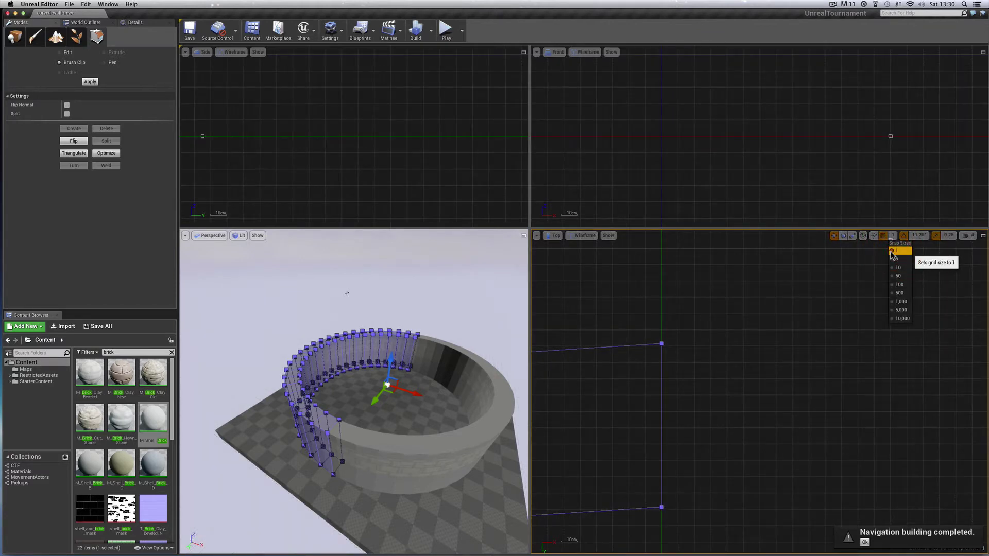
click(885, 236)
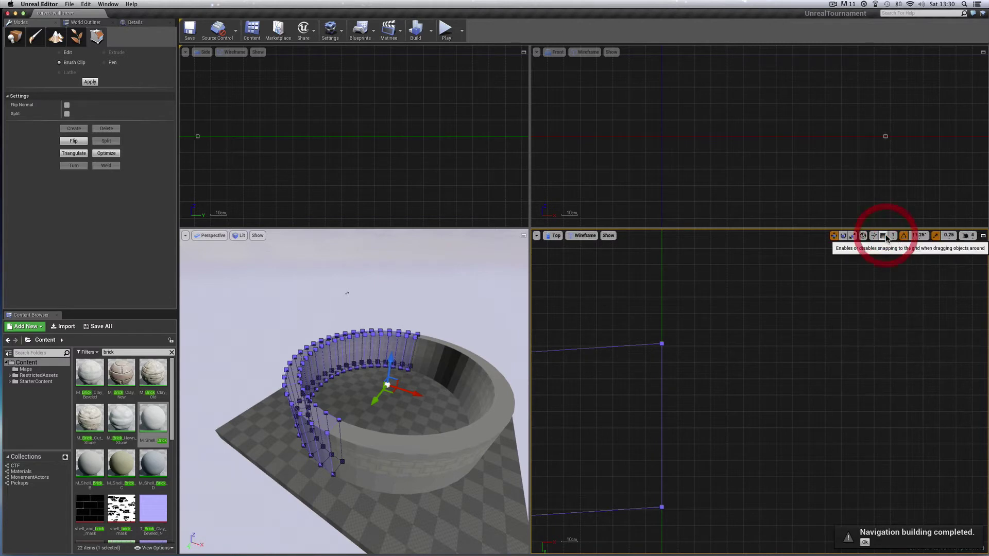
drag(887, 254, 678, 367)
right_drag(751, 400, 751, 354)
scroll(748, 400, up, 1)
right_drag(749, 401, 877, 517)
right_drag(756, 417, 768, 356)
right_drag(767, 466, 770, 460)
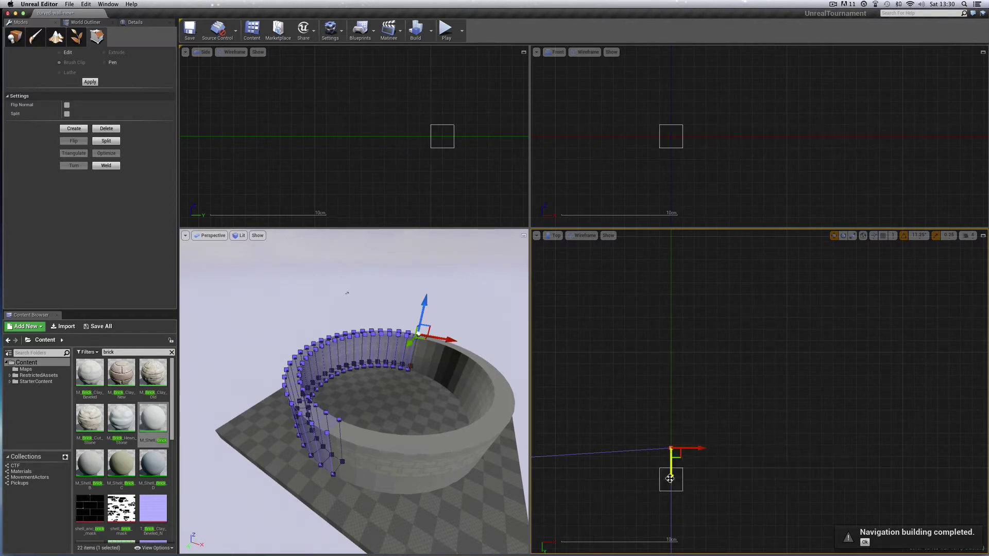
drag(671, 478, 672, 499)
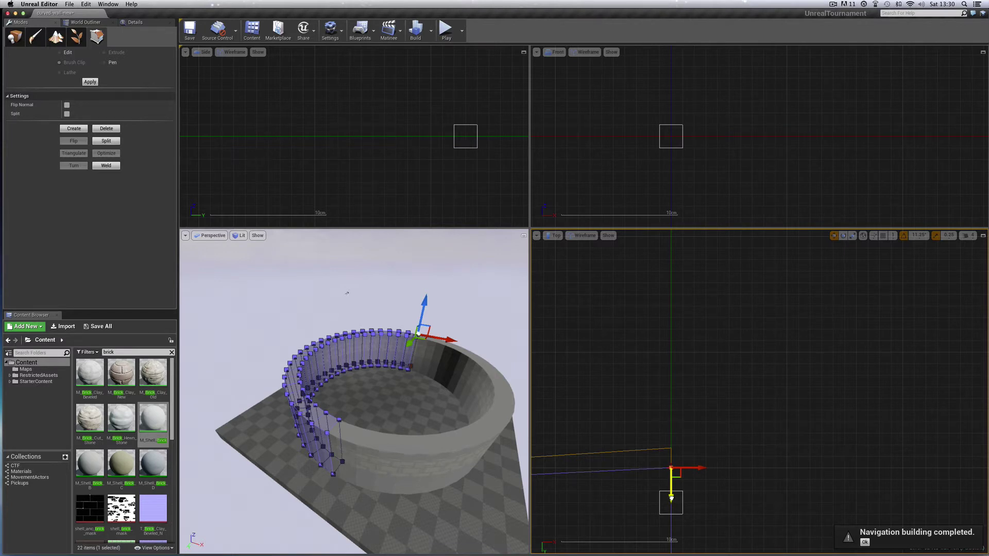
key(super+z)
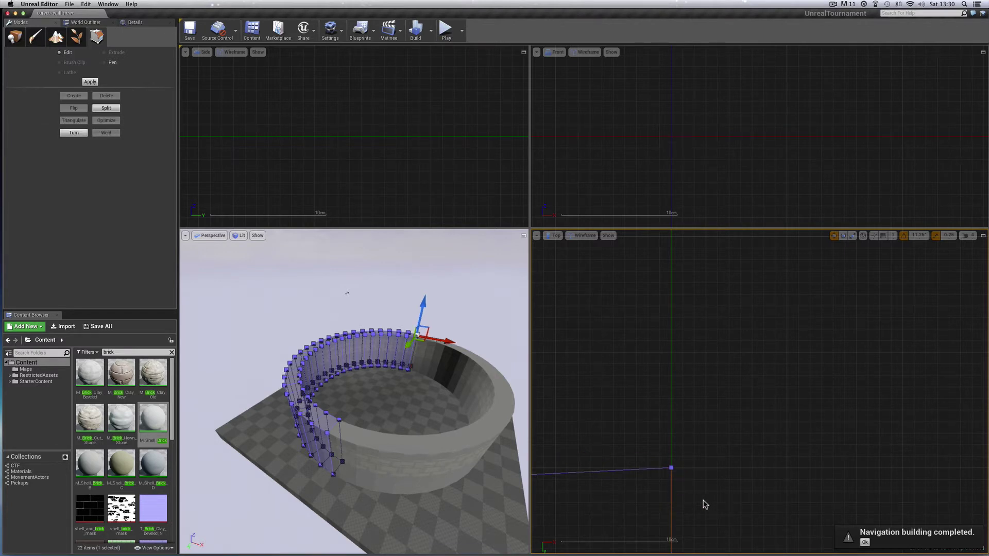
key(super+z)
Step: Move the inner vertices of the negative Y end along Y toward the ring's centre onto the grid line
scroll(751, 487, up, 2)
scroll(751, 486, down, 8)
scroll(751, 487, down, 10)
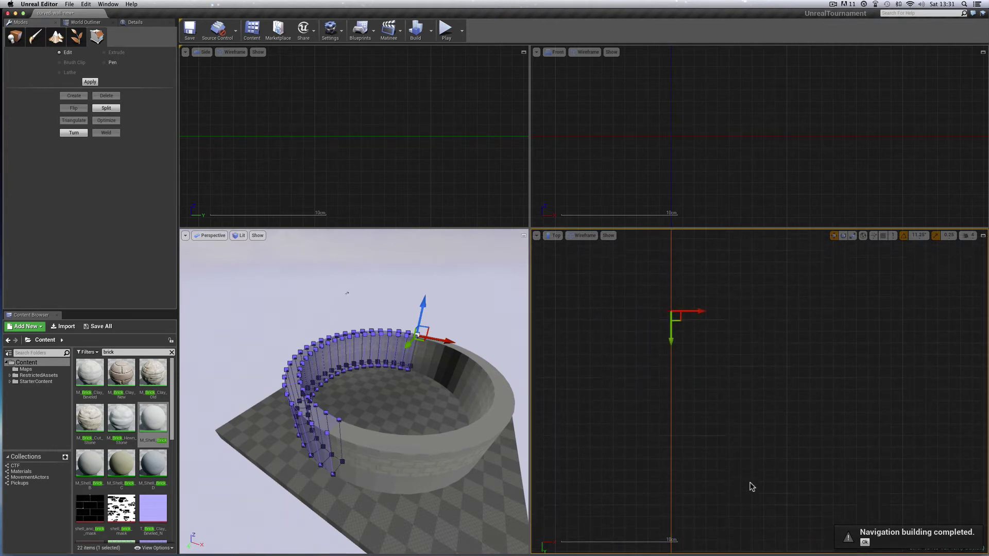
scroll(751, 487, down, 4)
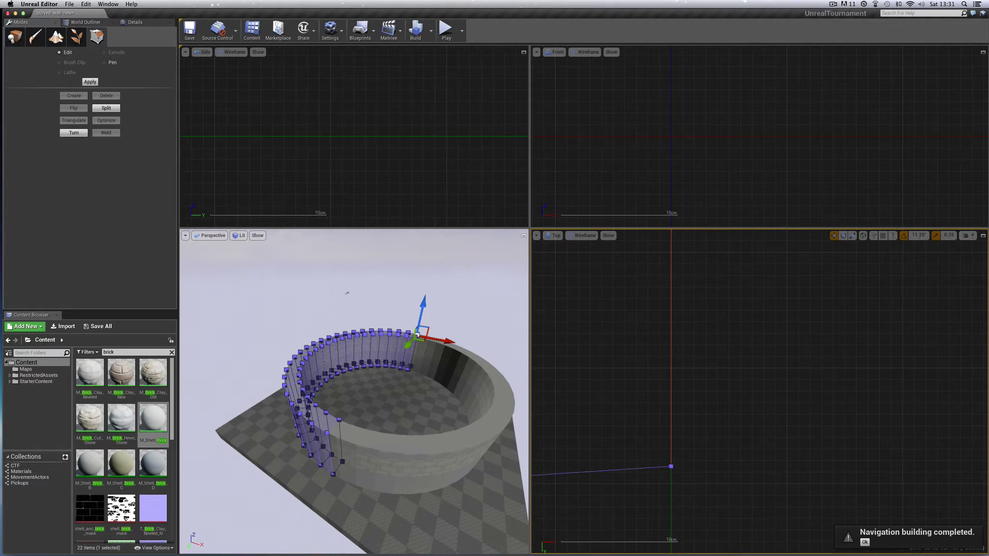
mouse_move(670, 467)
mouse_down()
mouse_move(708, 507)
mouse_move(674, 469)
mouse_up()
click(673, 468)
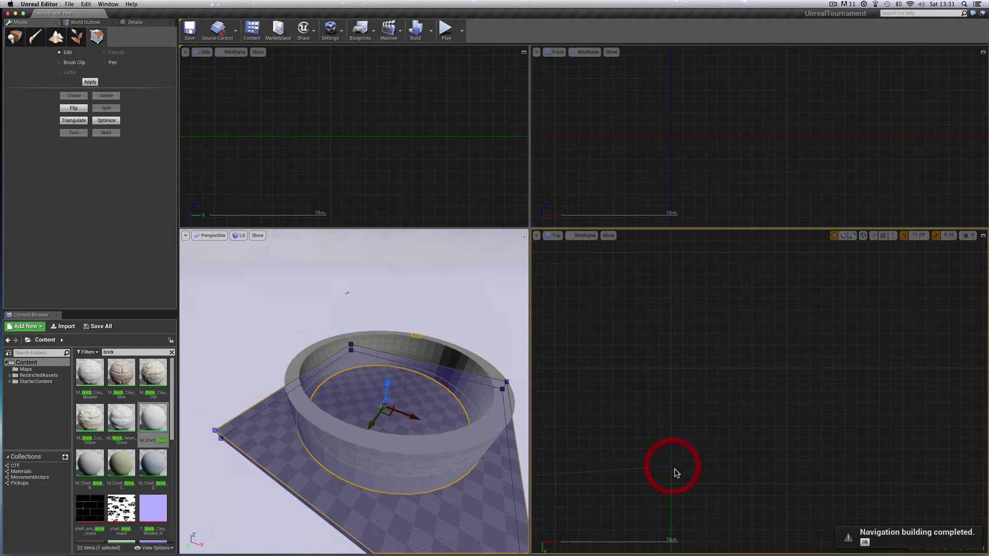
click(643, 468)
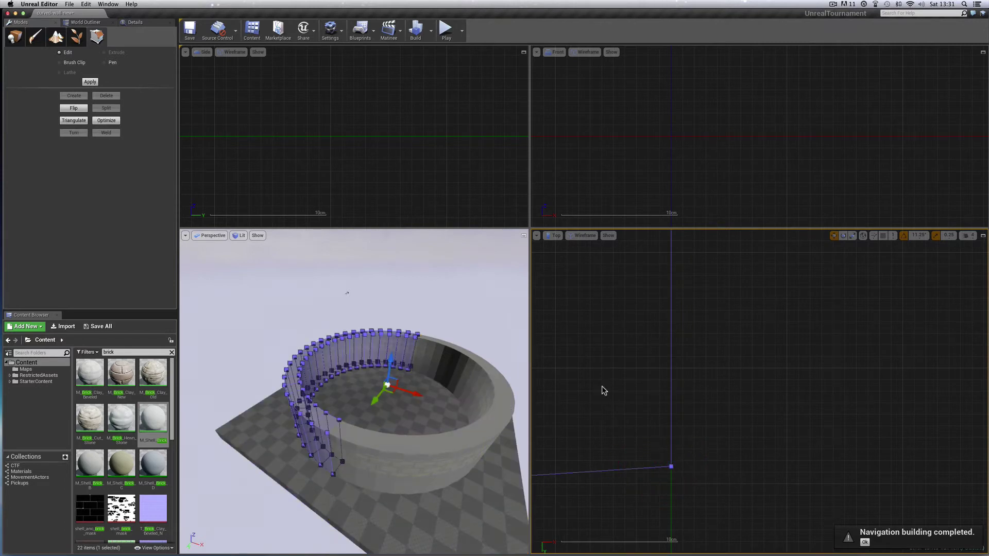
drag(629, 433, 673, 514)
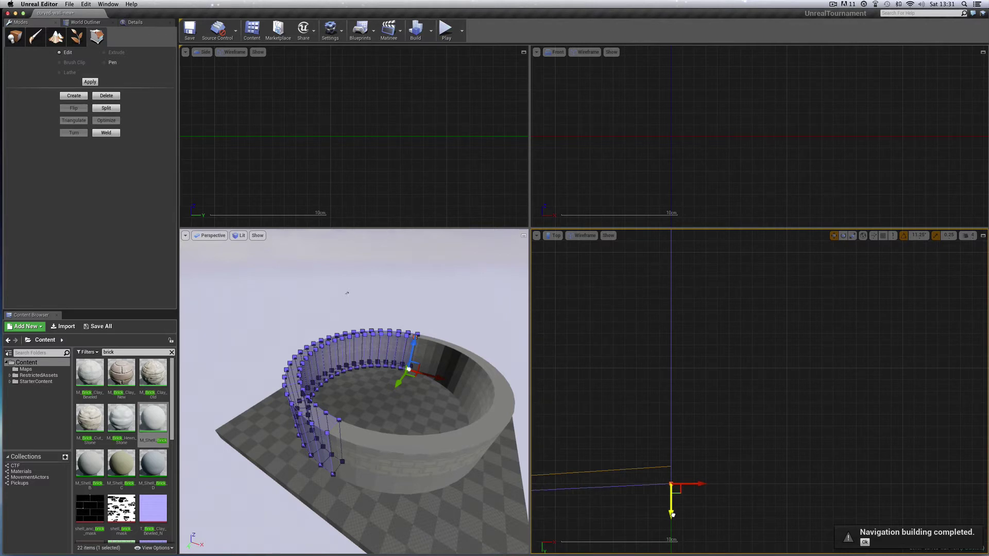
drag(673, 515, 673, 515)
scroll(743, 378, down, 5)
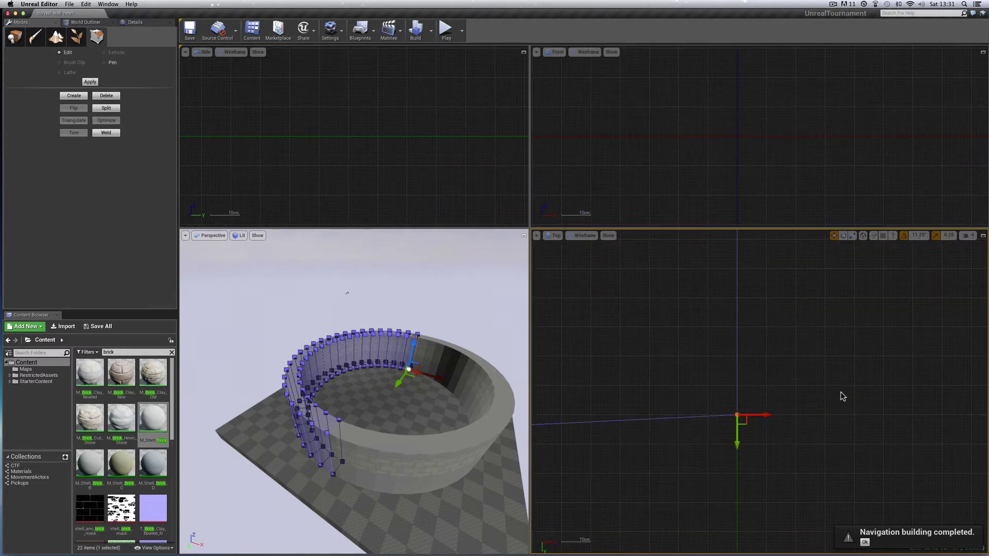
scroll(843, 395, down, 3)
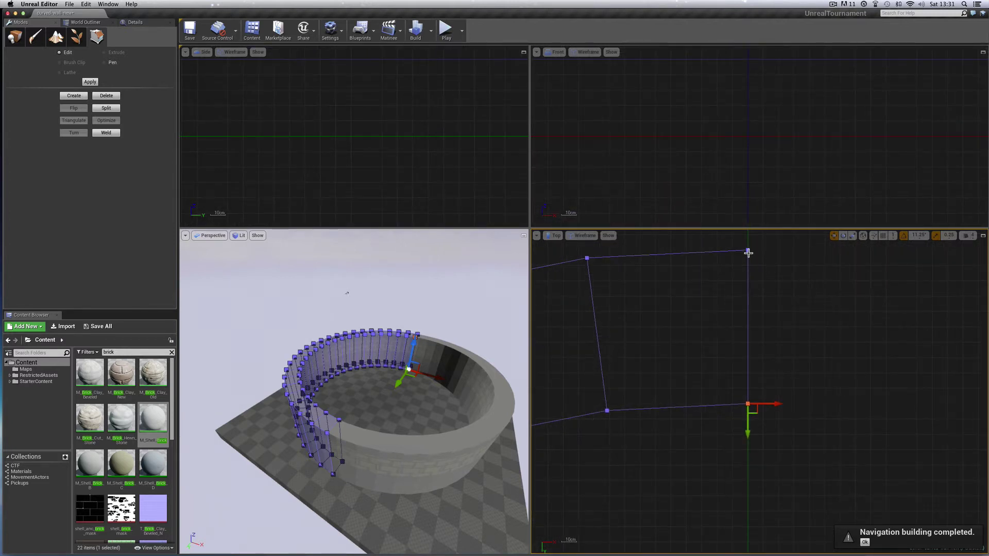
scroll(778, 265, up, 1)
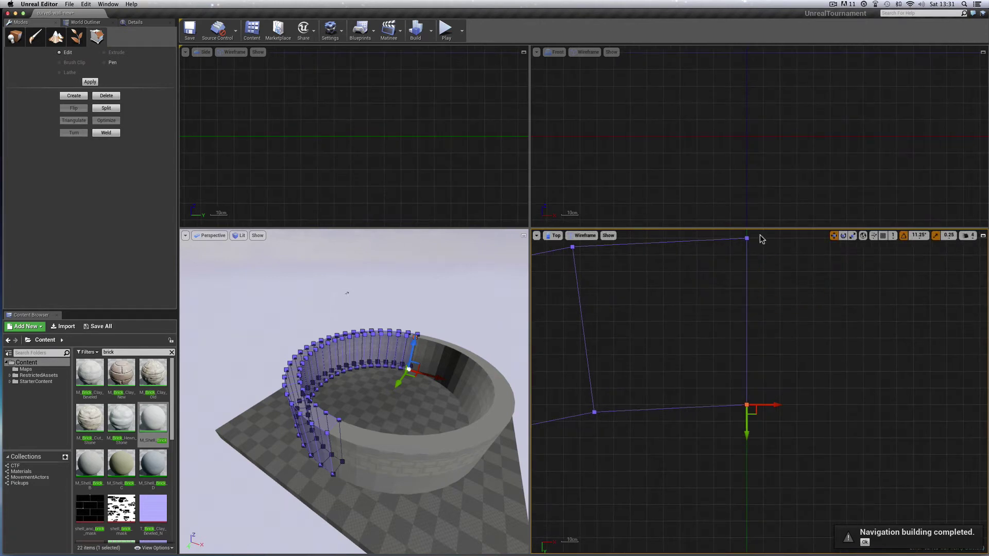
Step: Move the outer vertices of the half ring's positive Y end toward the centre onto the grid line
mouse_move(796, 447)
right_down()
mouse_move(795, 473)
mouse_move(794, 271)
mouse_move(796, 411)
right_up()
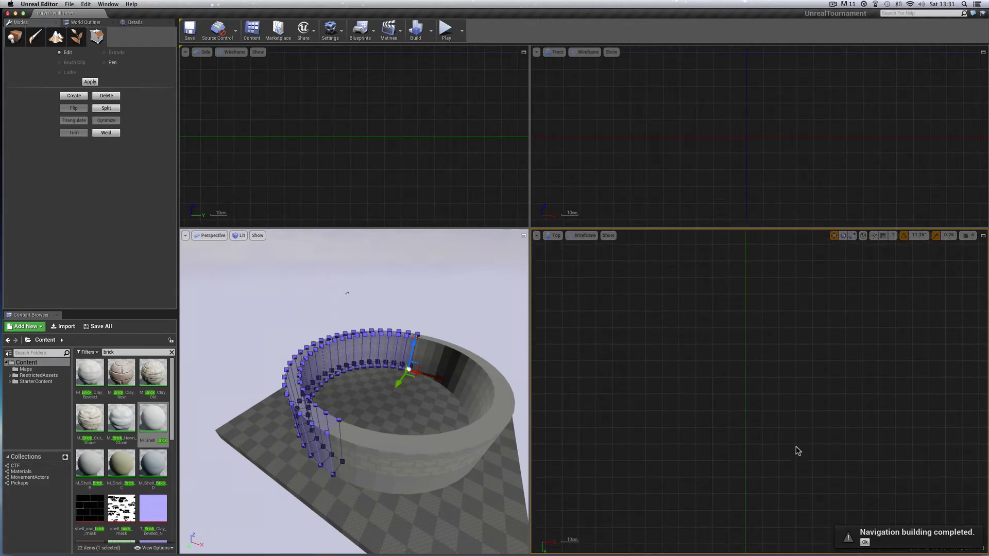
mouse_move(796, 447)
right_down()
mouse_move(796, 2)
mouse_move(796, 133)
right_up()
right_drag(778, 395, 778, 465)
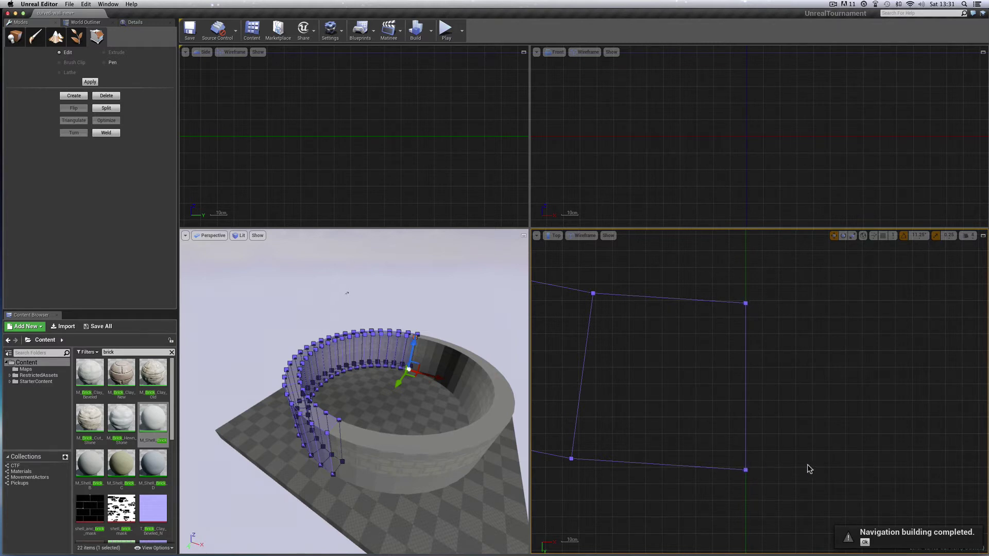
drag(730, 455, 753, 484)
mouse_move(795, 490)
right_down()
mouse_move(798, 384)
mouse_move(796, 467)
mouse_move(781, 513)
right_up()
scroll(796, 486, up, 8)
scroll(785, 505, up, 3)
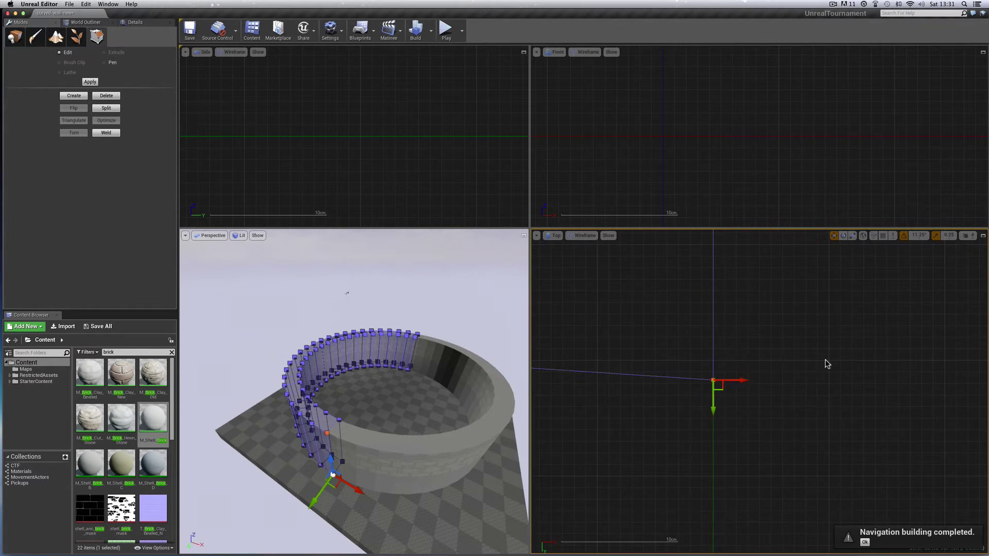
drag(713, 411, 714, 390)
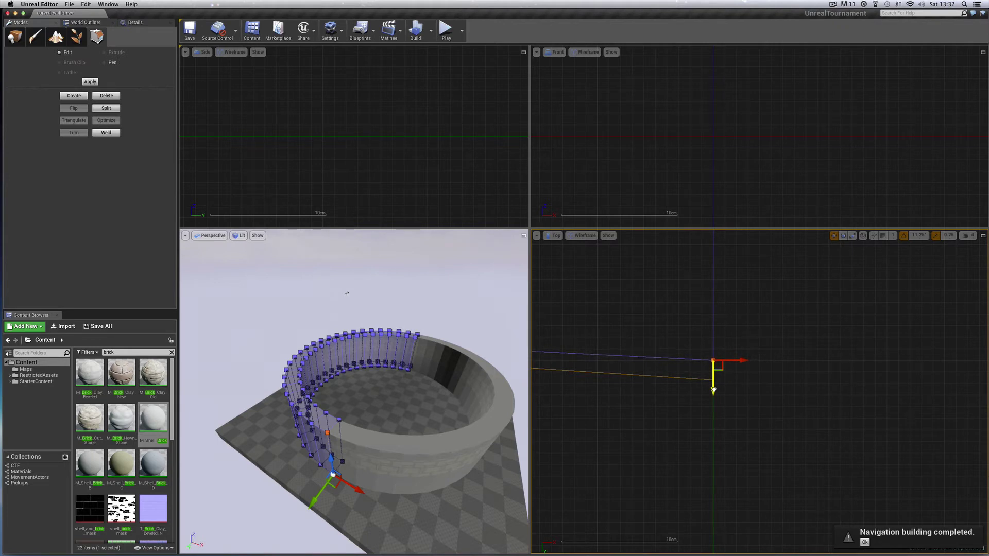
drag(713, 390, 713, 390)
Step: Move the inner vertices of the positive Y end toward the ring's centre onto the grid line
key(Up)
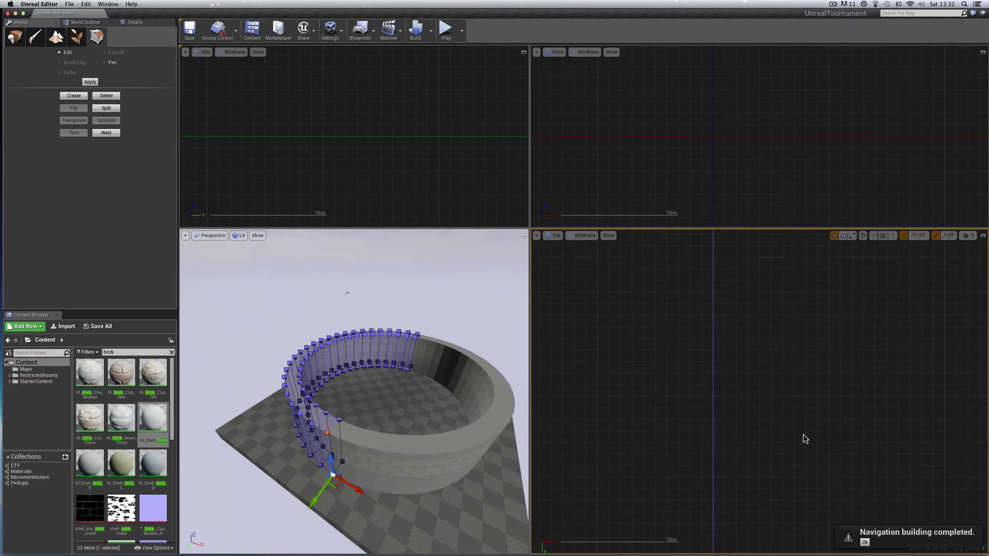
key(Down)
key(Up)
mouse_move(664, 382)
mouse_down()
mouse_move(697, 426)
mouse_move(734, 435)
mouse_move(714, 418)
mouse_up()
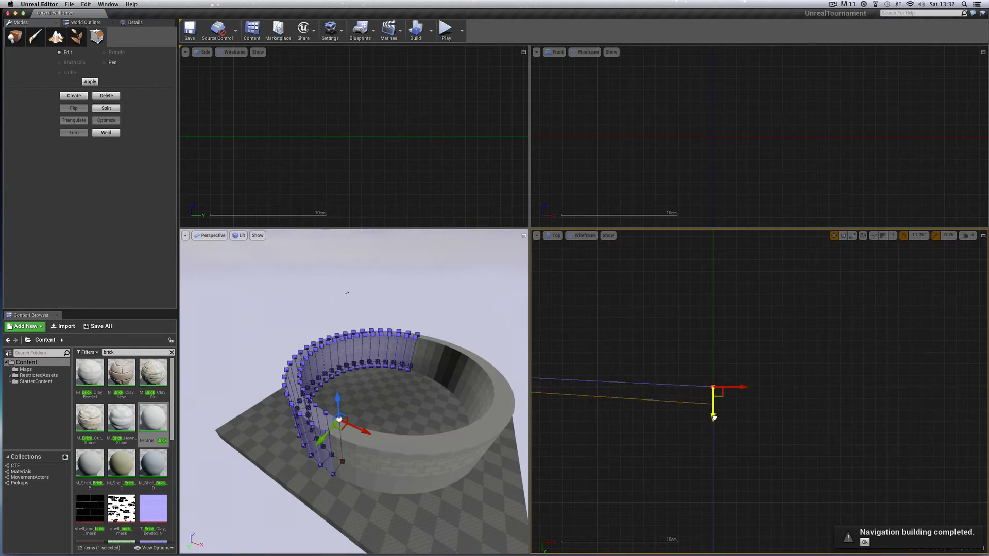
click(752, 438)
scroll(753, 362, down, 5)
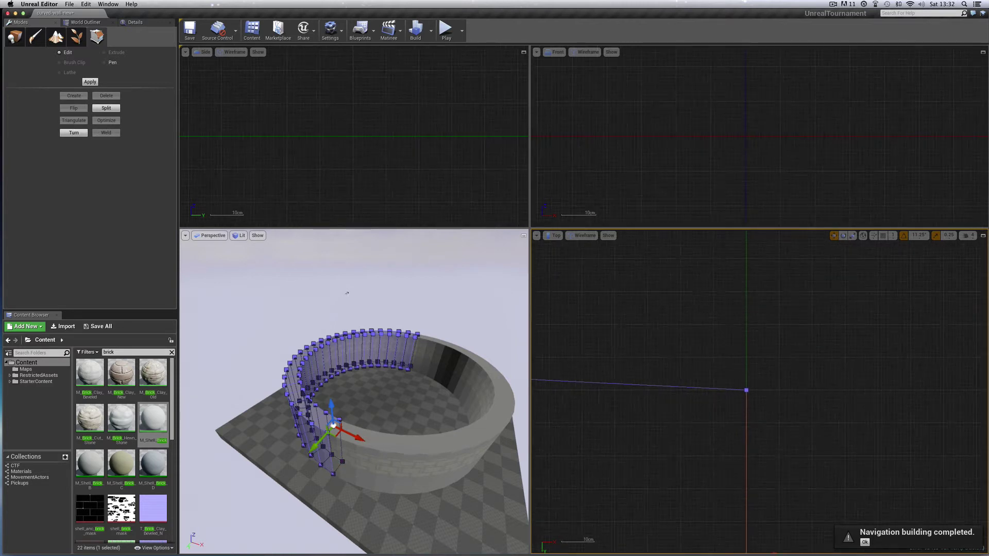
scroll(779, 375, down, 3)
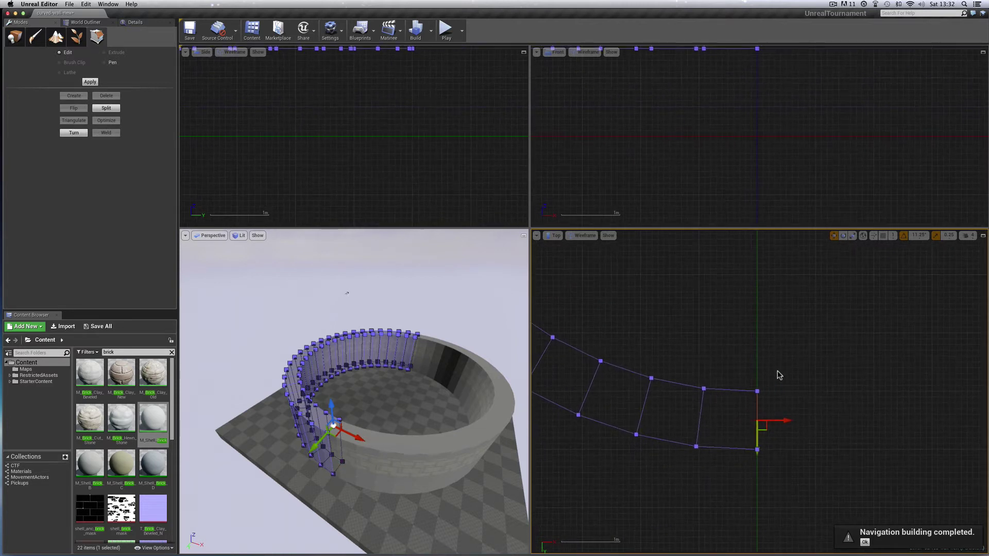
Step: Turn grid snapping back on at 50 units, check the aligned end vertices, and rebuild the level
click(884, 236)
click(893, 236)
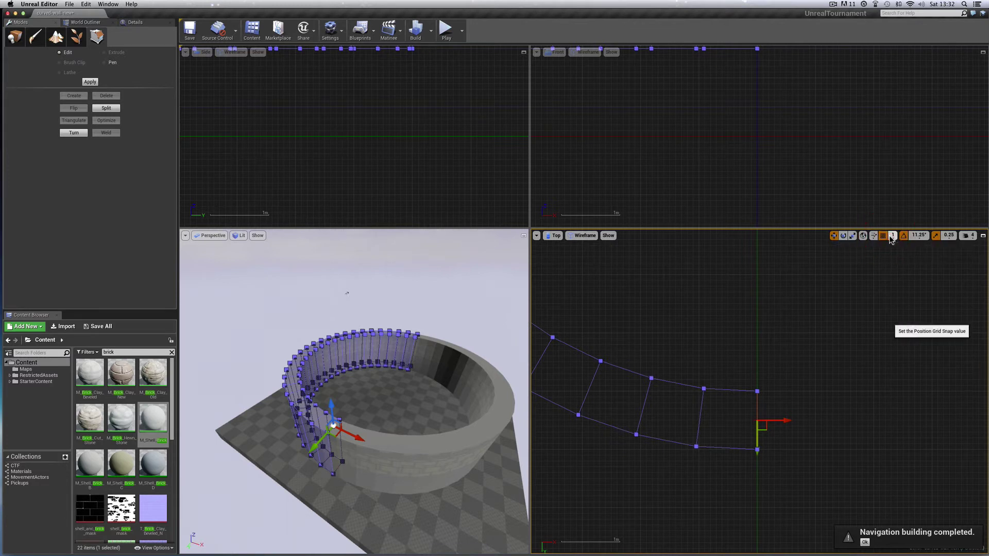
click(897, 276)
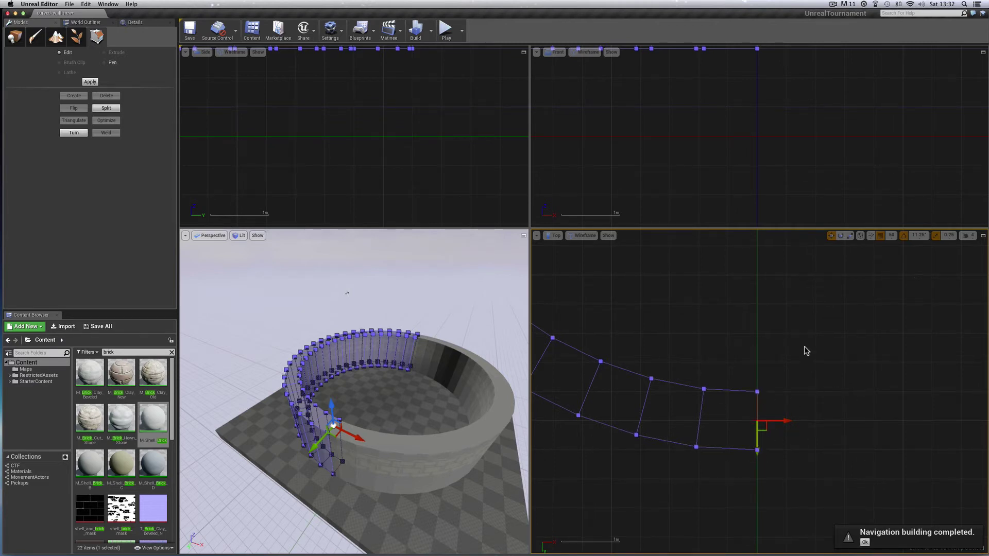
scroll(805, 347, up, 5)
scroll(805, 347, up, 5)
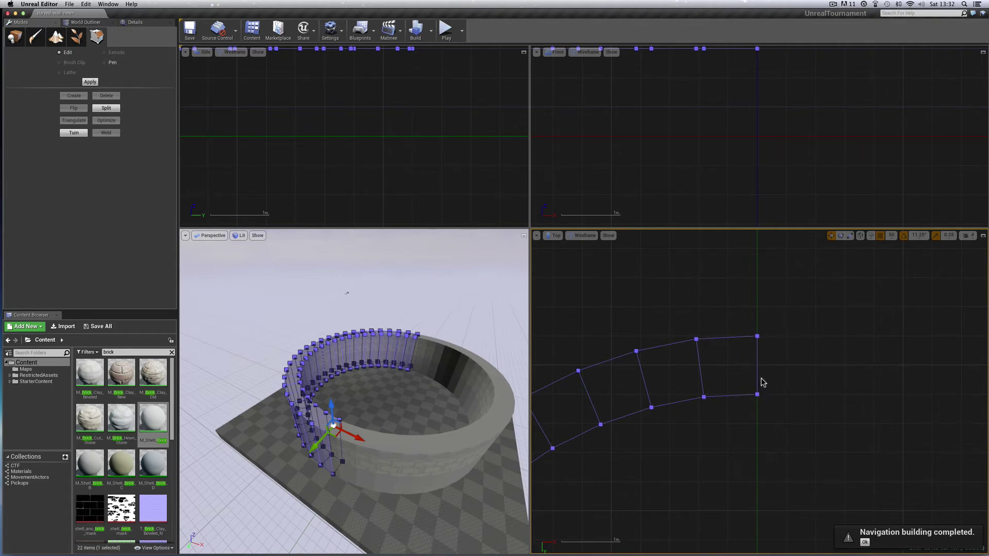
click(415, 32)
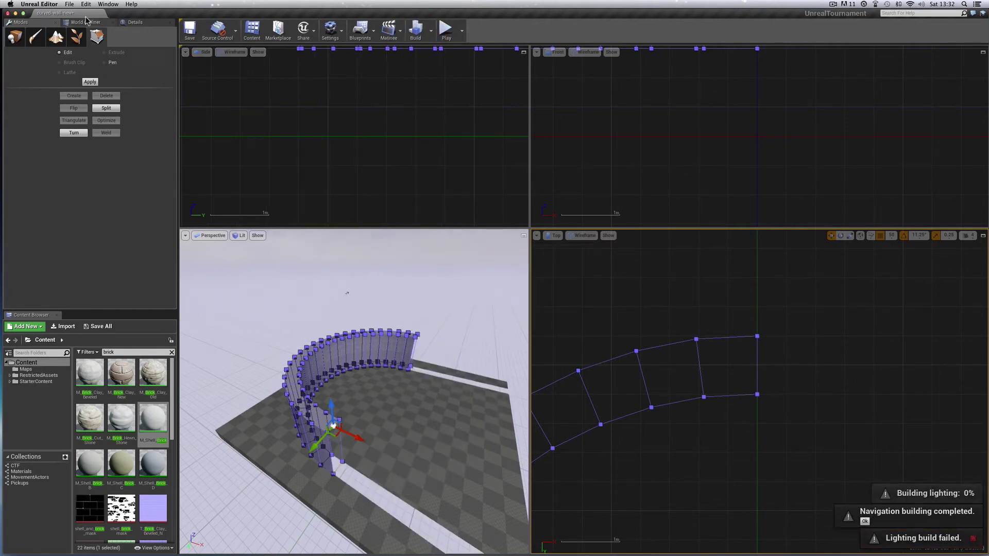
Step: Save the level and close the remaining build notification
click(70, 4)
click(75, 29)
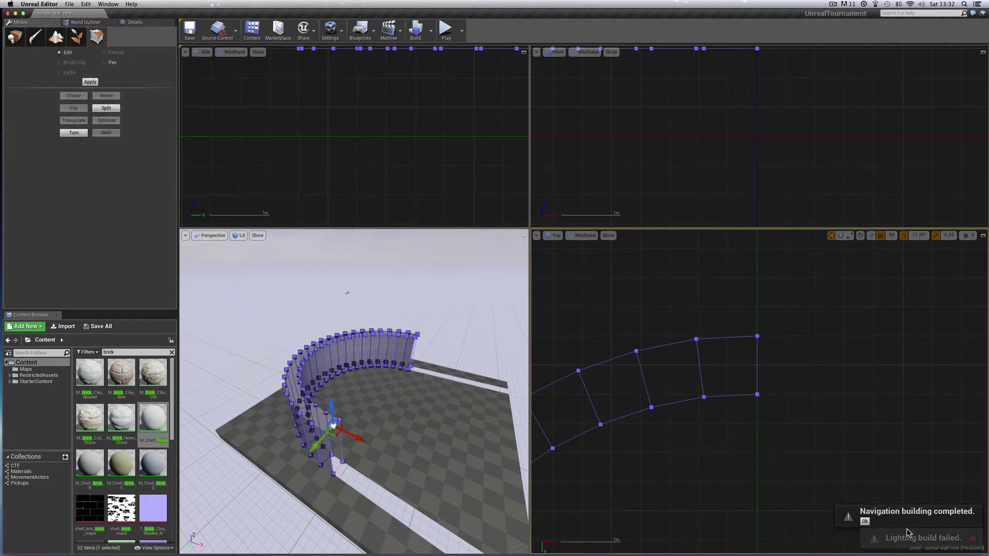
key(Escape)
click(865, 542)
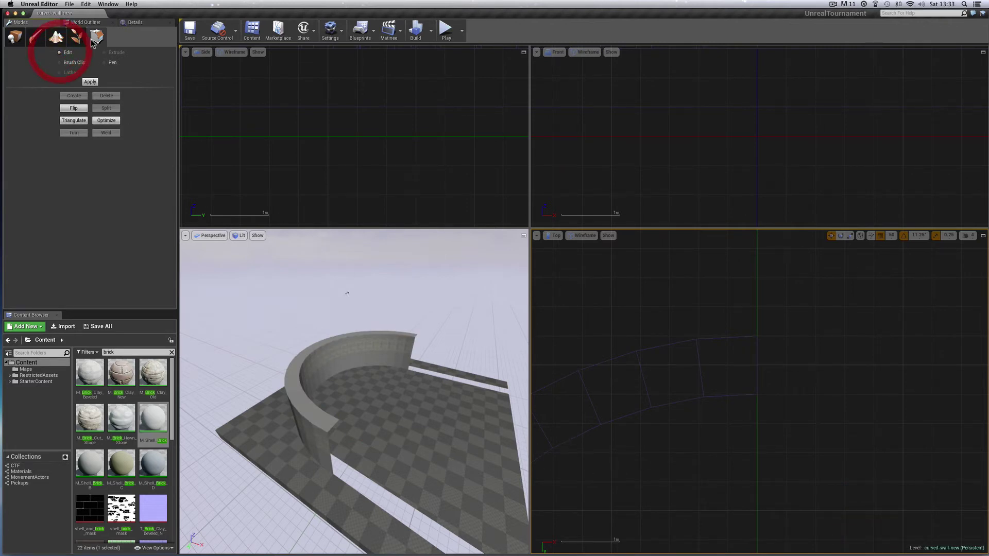
Step: Create an end face from the four corner vertices of the half ring's open positive Y end and rebuild the level
click(587, 431)
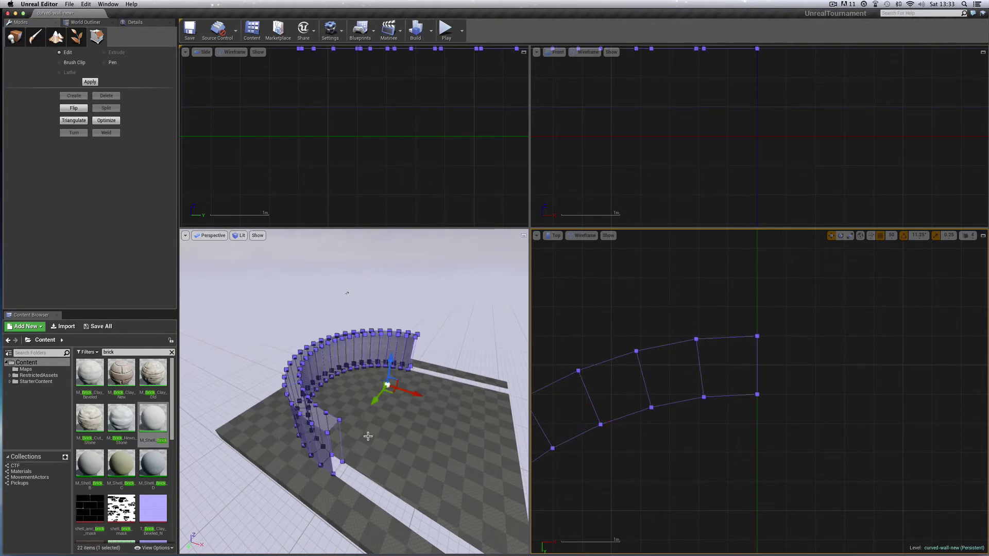
middle_drag(368, 436, 350, 474)
right_drag(354, 262, 360, 262)
click(357, 466)
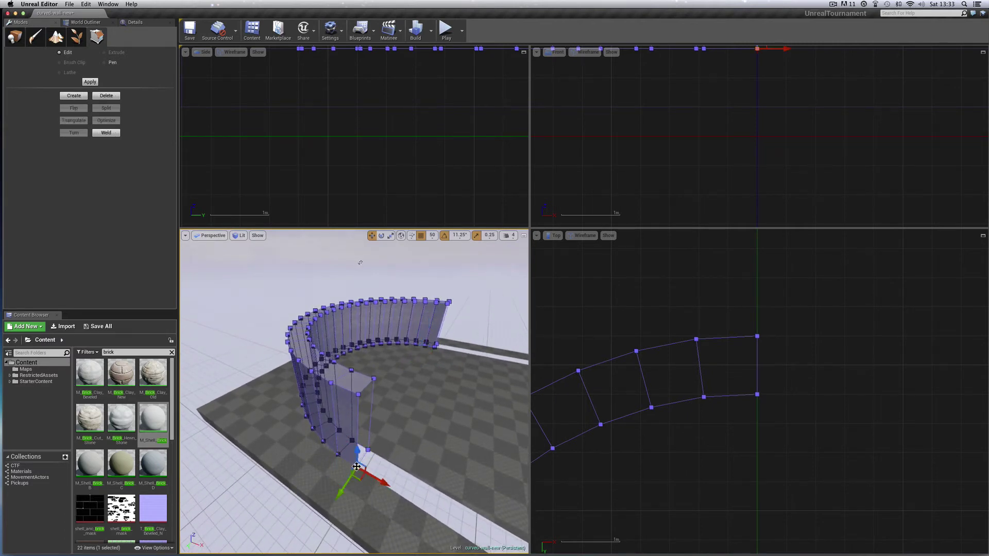
click(359, 397)
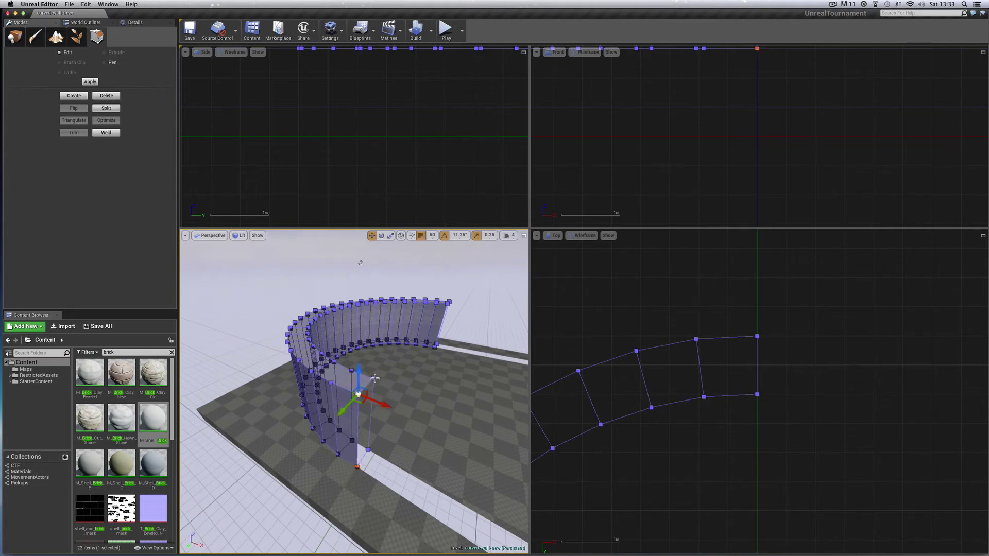
click(375, 379)
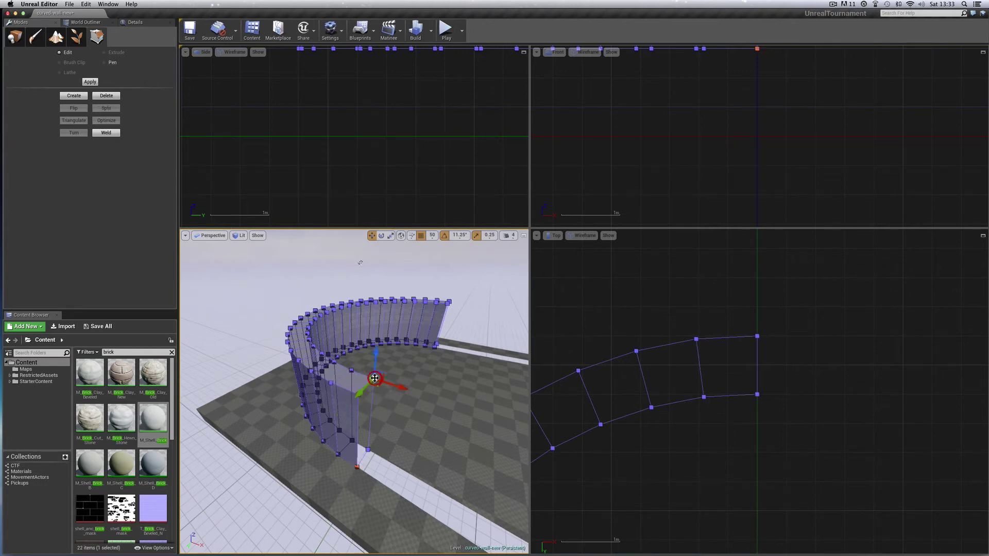
click(369, 452)
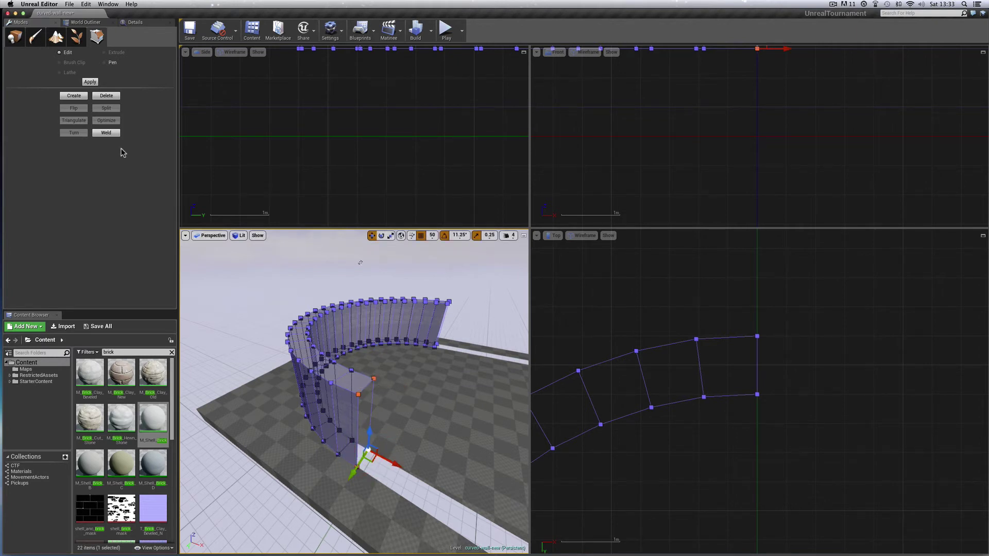
click(75, 96)
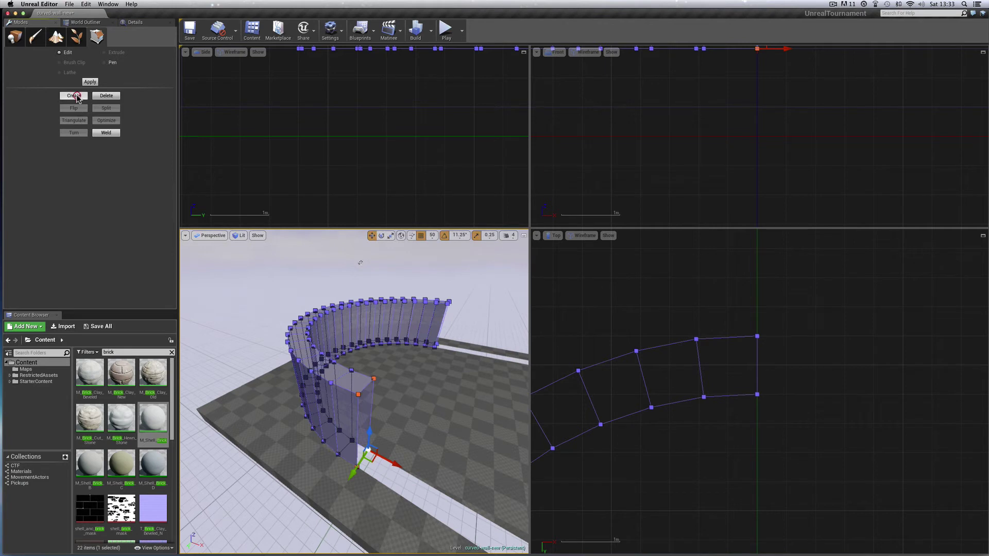
click(415, 32)
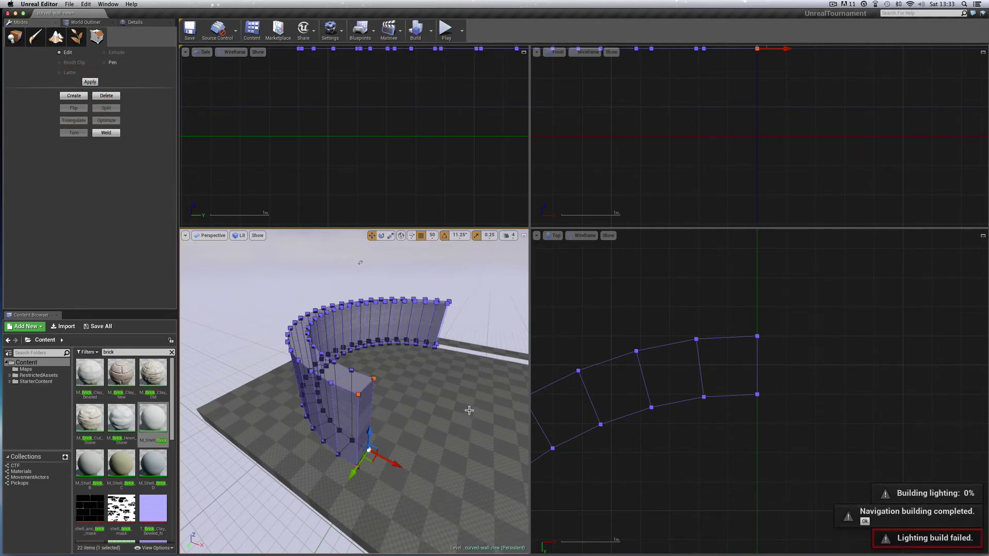
right_drag(470, 411, 520, 411)
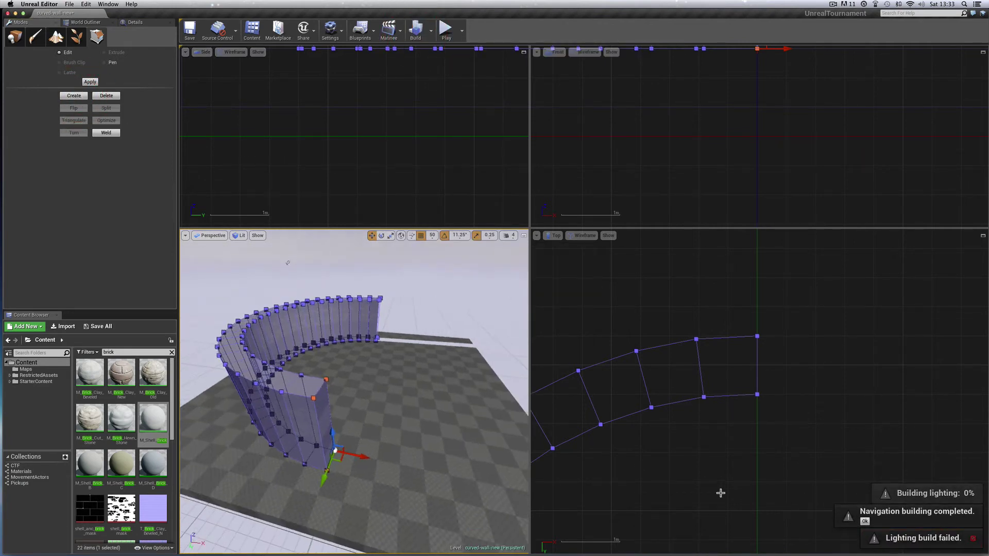
click(864, 521)
Step: Close the half ring's open negative Y end with a face created from its four corner vertices and rebuild the level
drag(470, 427, 516, 364)
drag(443, 407, 452, 388)
click(379, 380)
drag(366, 381, 364, 380)
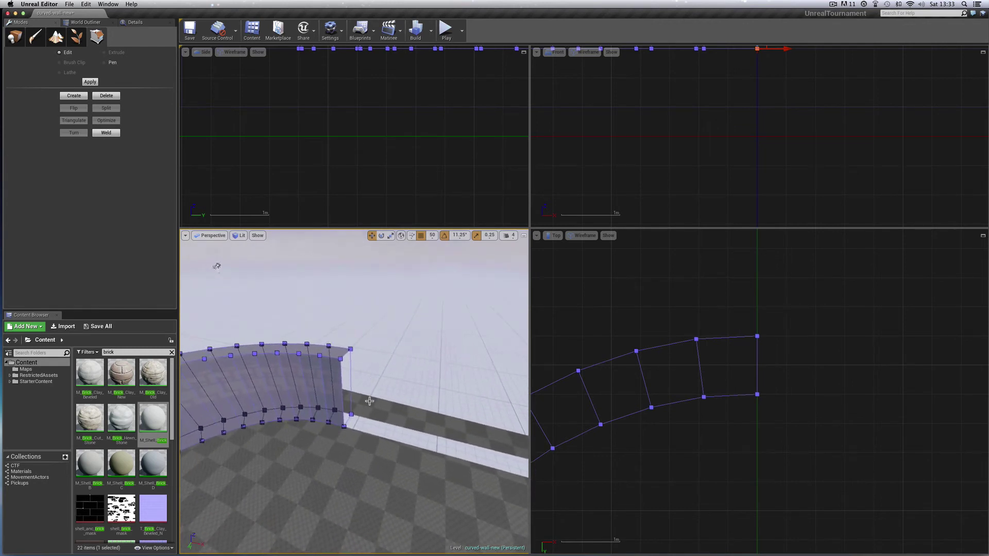
drag(377, 420, 377, 391)
middle_drag(377, 420, 377, 438)
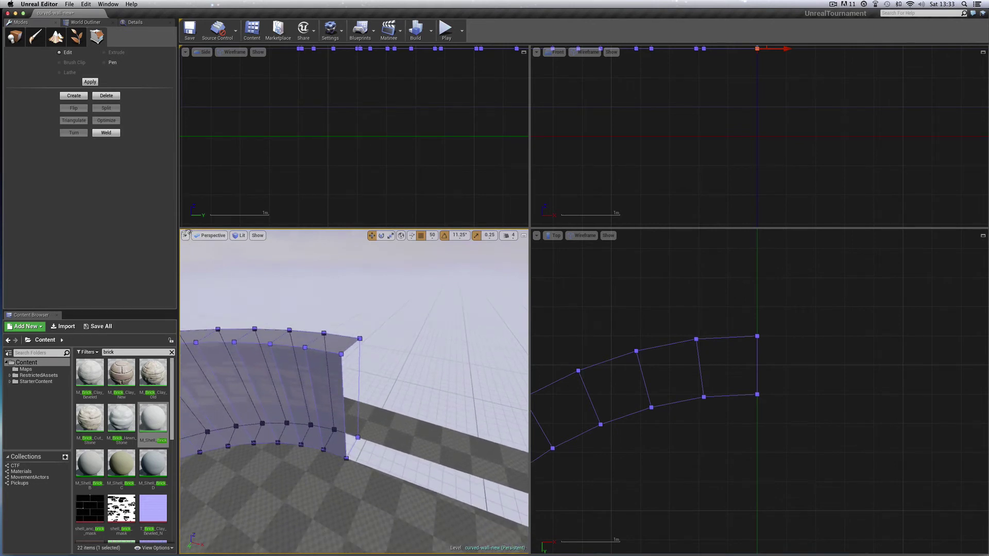
click(347, 458)
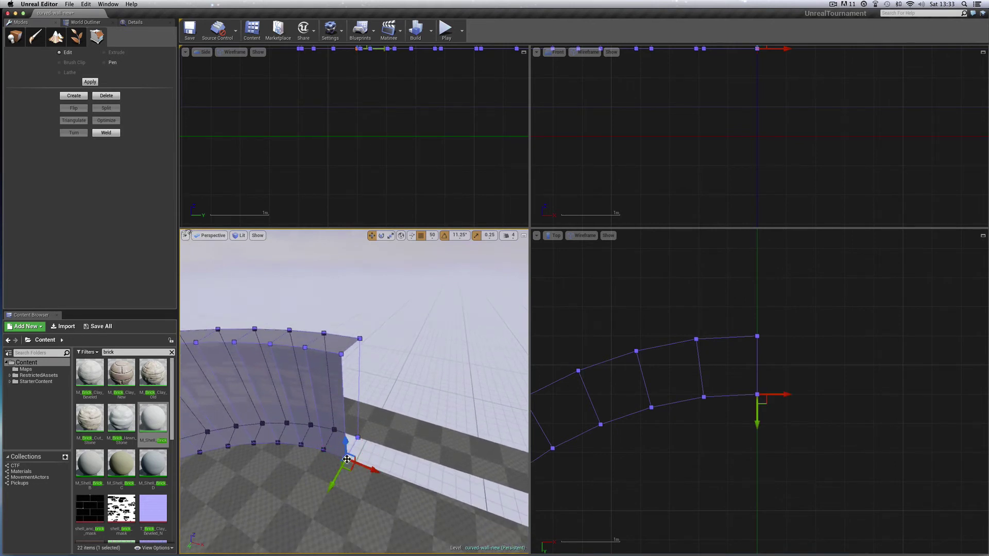
click(341, 353)
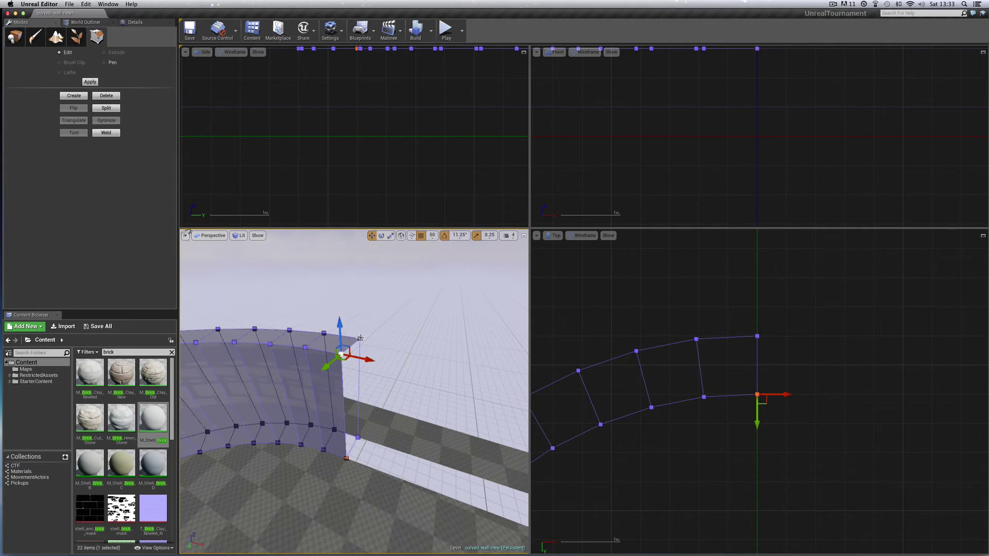
ctrl+click(360, 338)
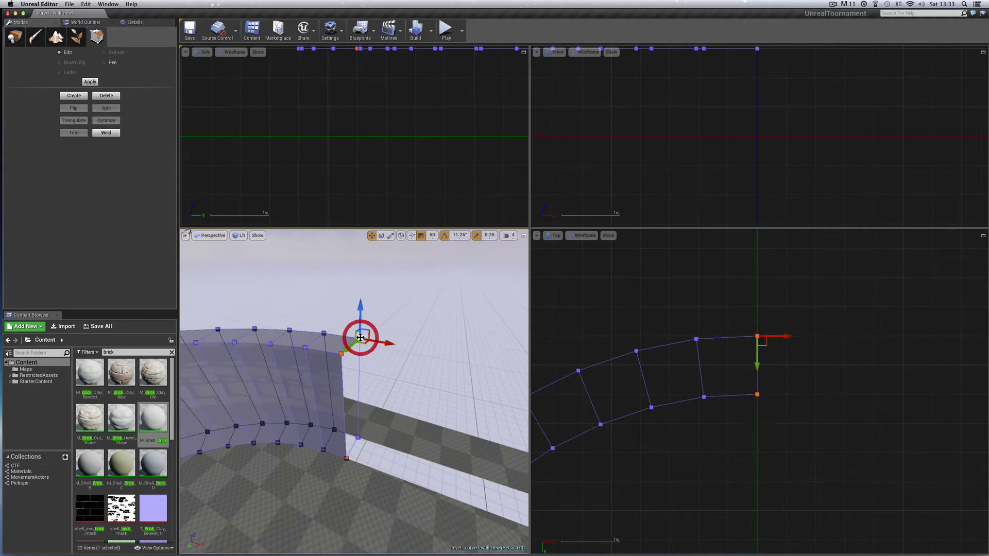
ctrl+click(358, 438)
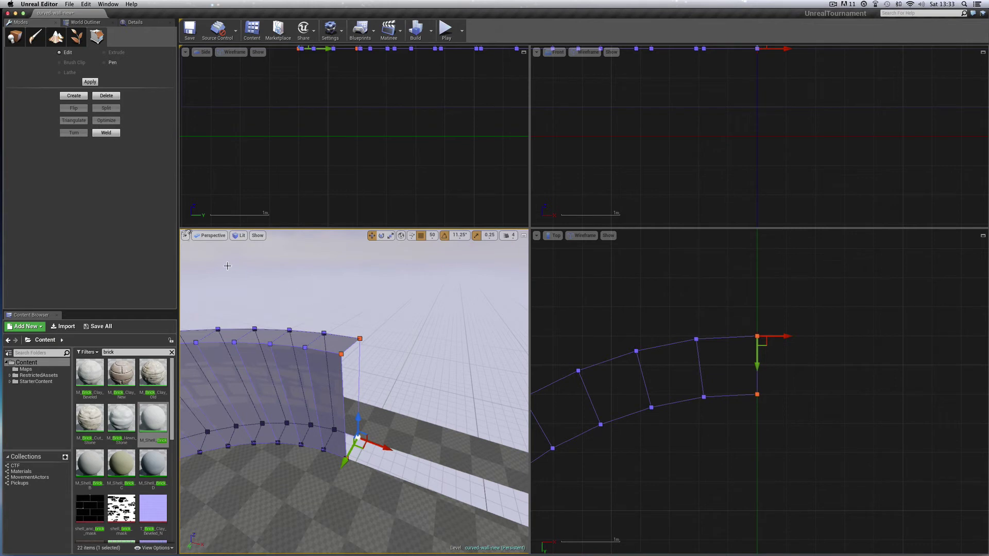
click(74, 95)
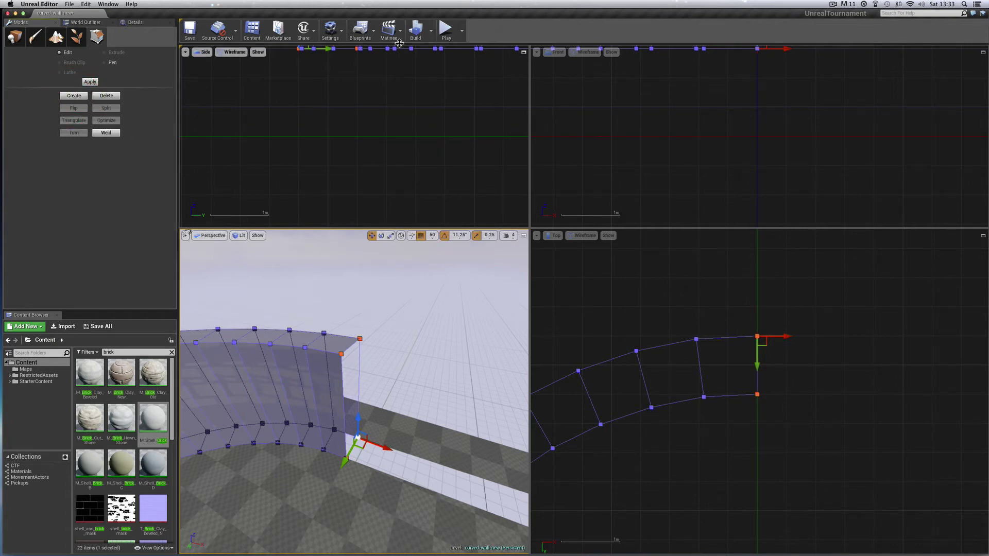
click(415, 30)
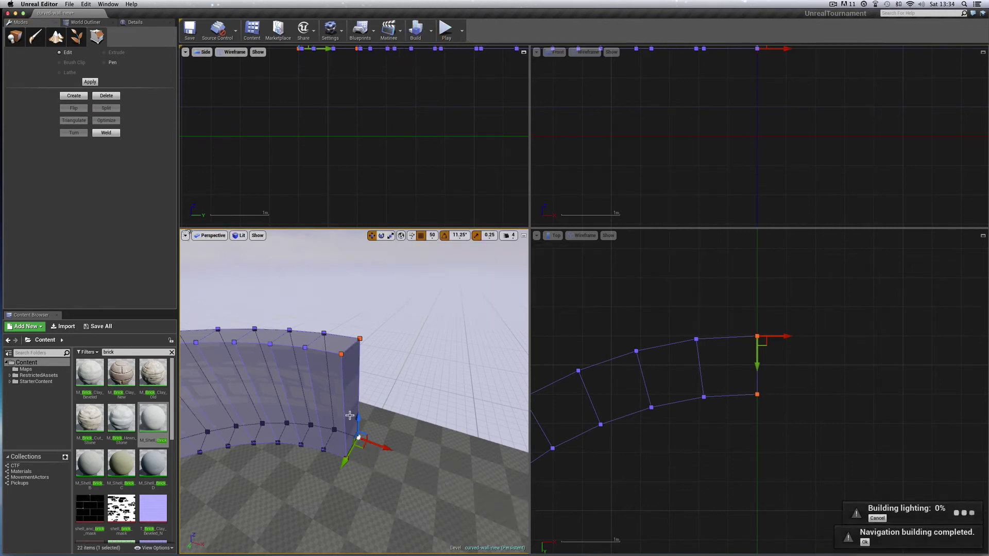
right_drag(422, 424, 397, 425)
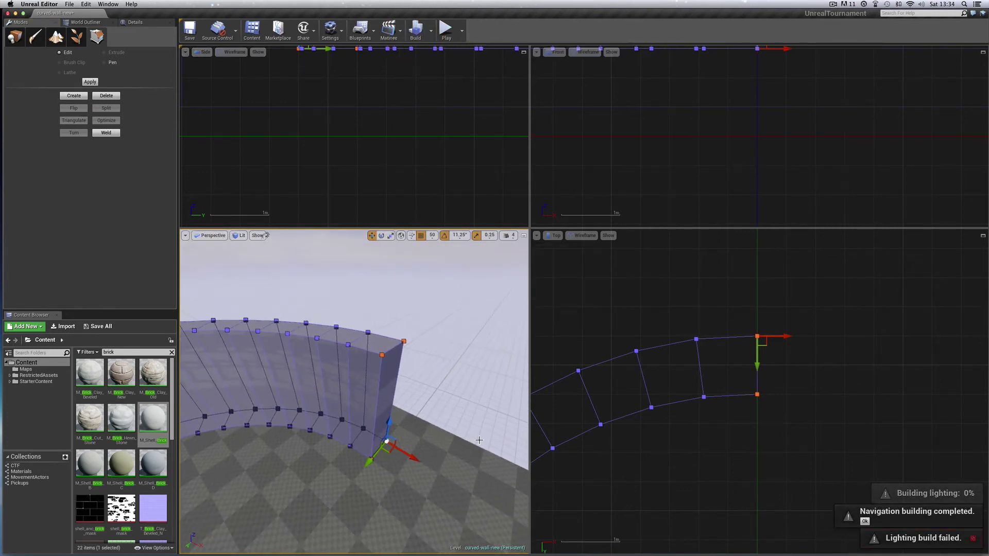
Step: Leave geometry editing for Place mode and save the level
click(15, 37)
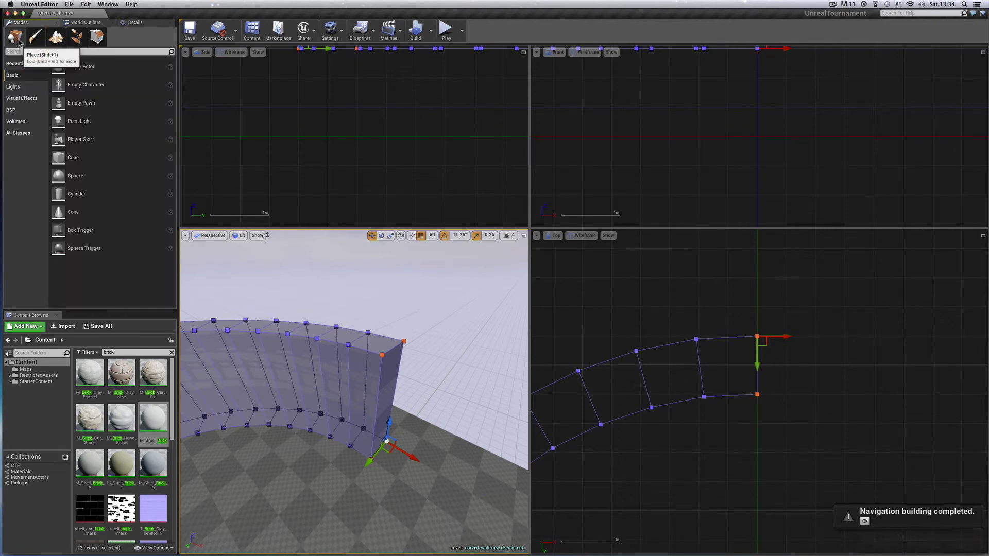
click(70, 7)
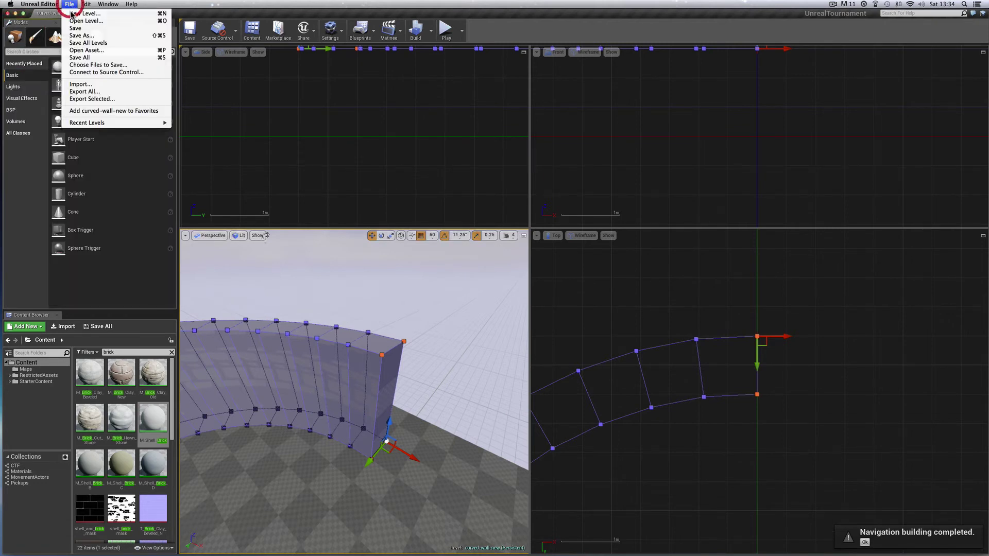
click(76, 29)
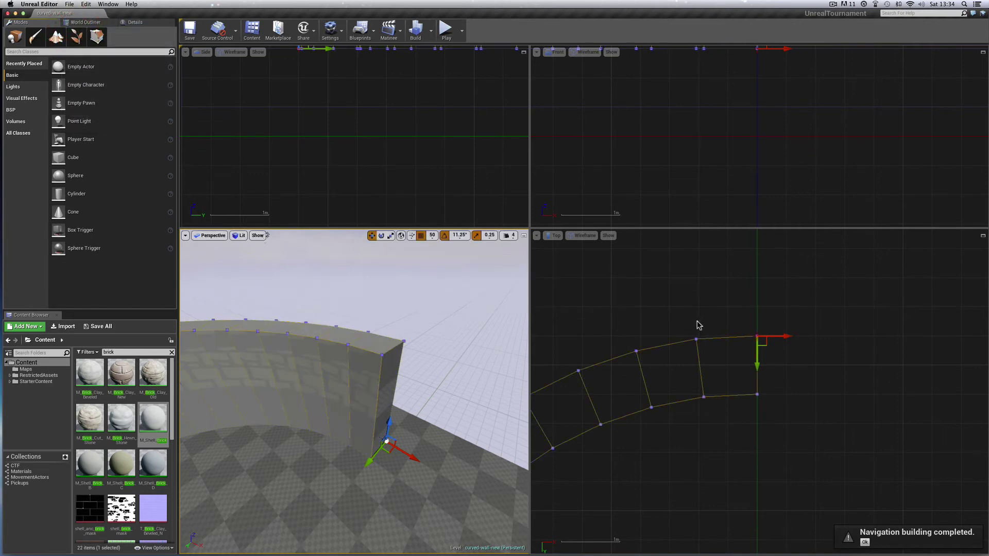
Step: Move the separate straight wall brush along negative X closer to the half ring's negative Y end
scroll(839, 367, down, 8)
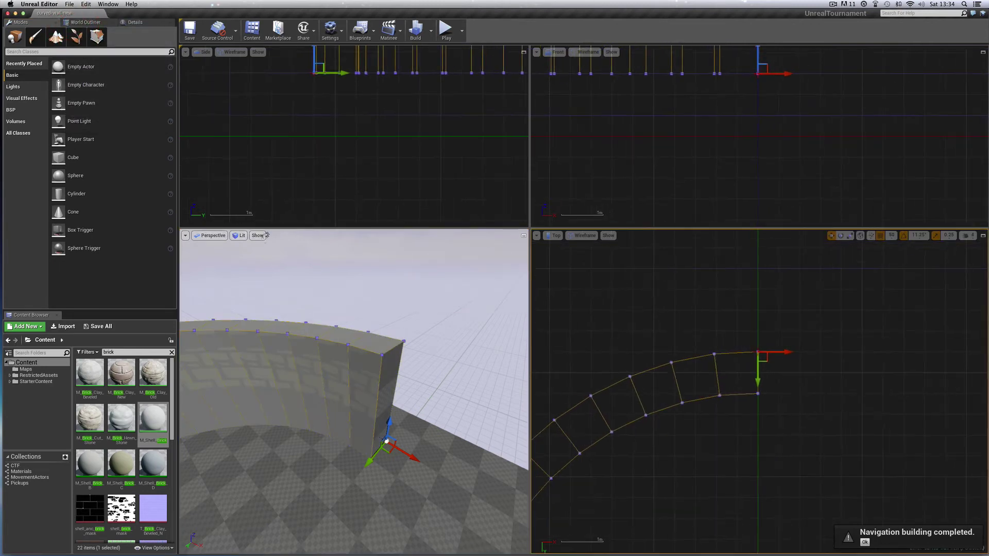
scroll(837, 364, down, 3)
click(838, 365)
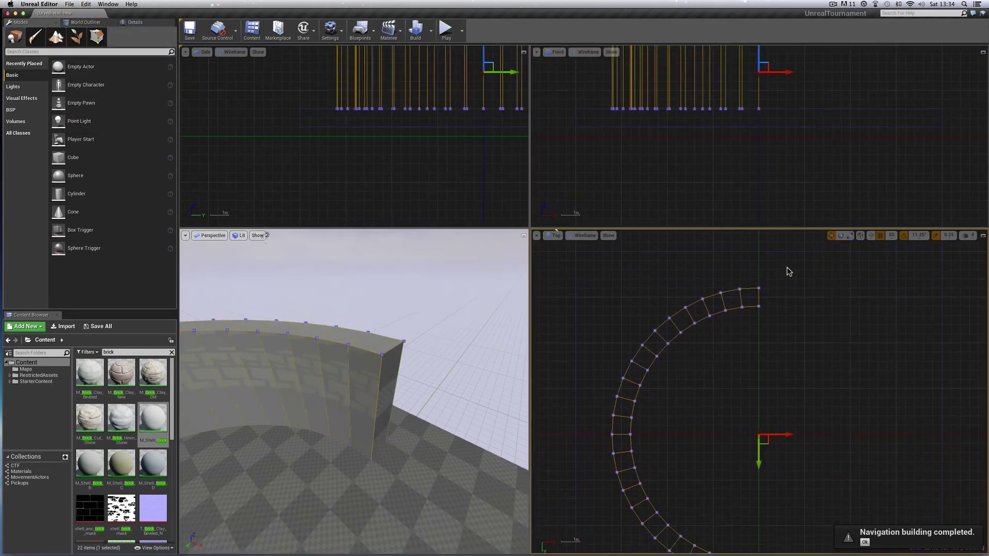
right_drag(769, 156, 768, 184)
scroll(825, 323, down, 3)
scroll(825, 322, up, 3)
right_drag(811, 331, 854, 350)
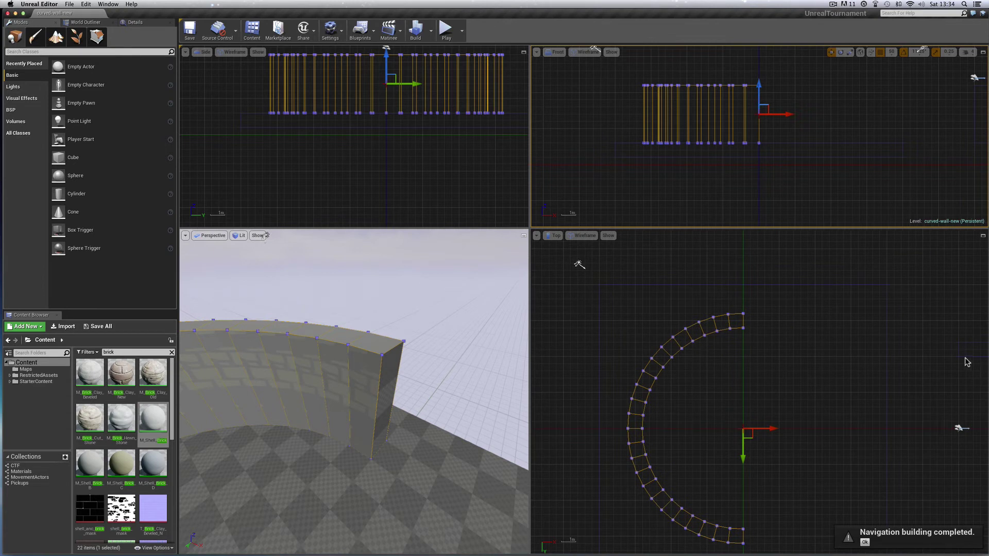
right_drag(507, 412, 488, 365)
key(f)
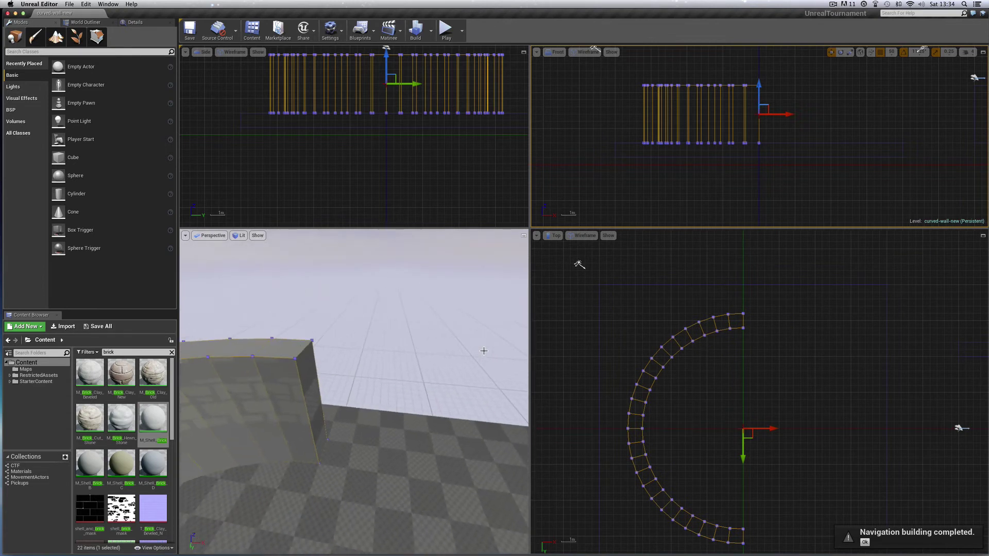
click(966, 342)
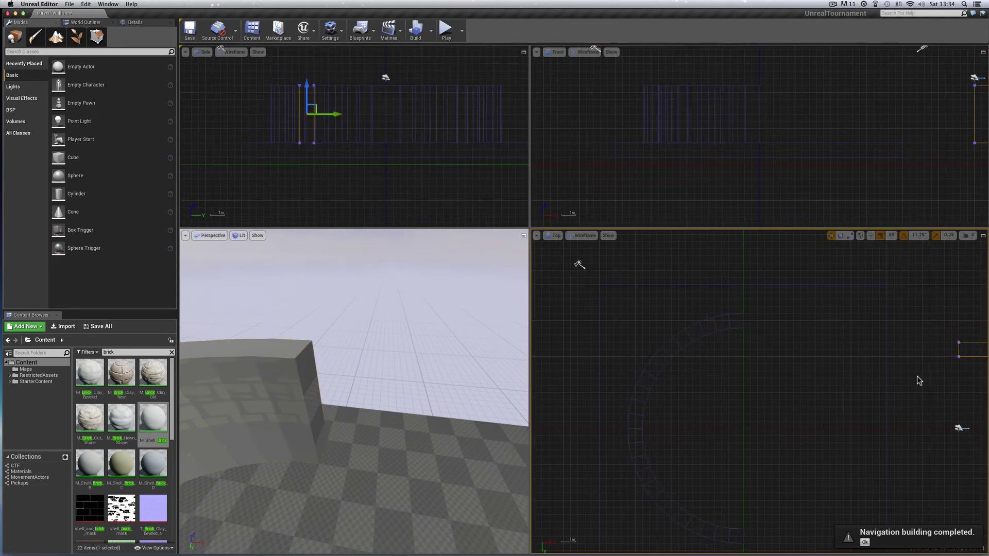
right_drag(918, 376, 885, 376)
right_drag(952, 374, 921, 374)
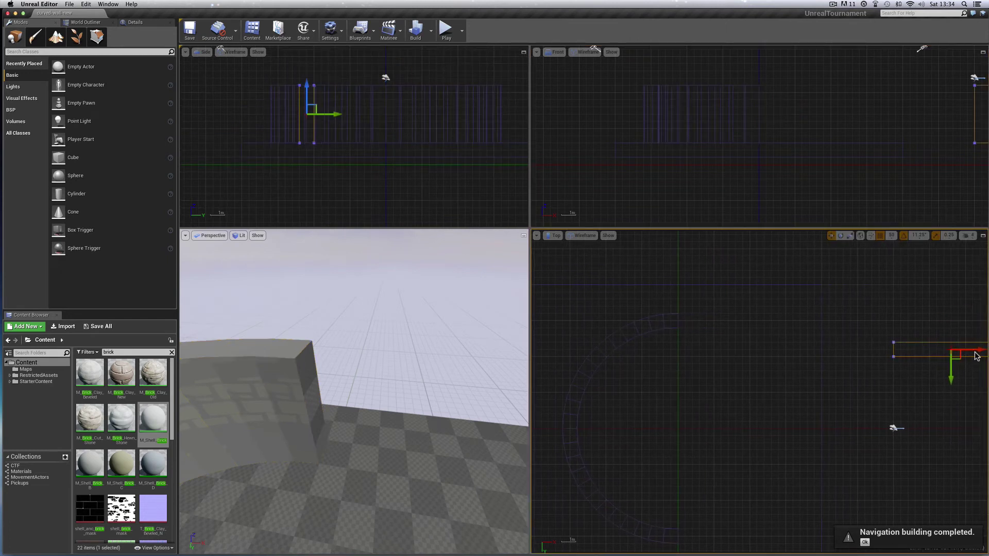
mouse_move(980, 351)
mouse_down()
mouse_move(792, 351)
mouse_move(762, 366)
mouse_move(762, 350)
mouse_up()
Step: Shift the straight wall brush along X until its end sits flush with the half ring's negative Y end
scroll(701, 392, up, 4)
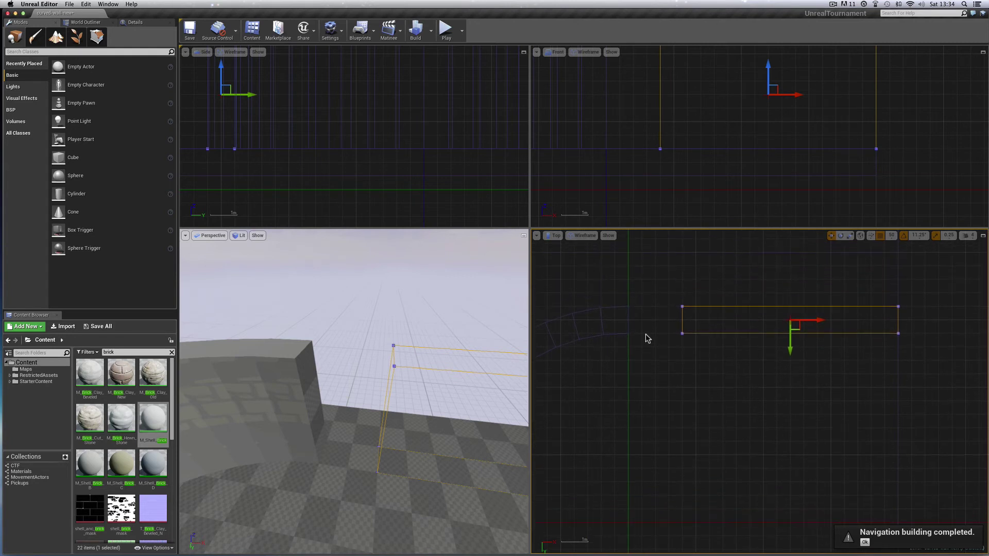
click(620, 307)
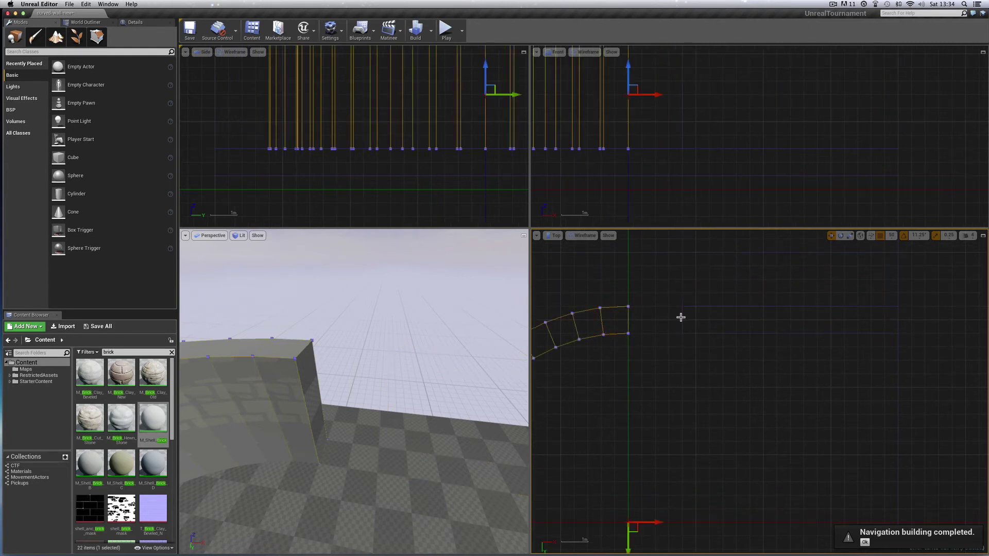
click(707, 306)
drag(827, 321, 771, 323)
Step: Move the straight wall brush along positive Y to line up with the half ring's other end and rebuild the level
scroll(768, 391, down, 5)
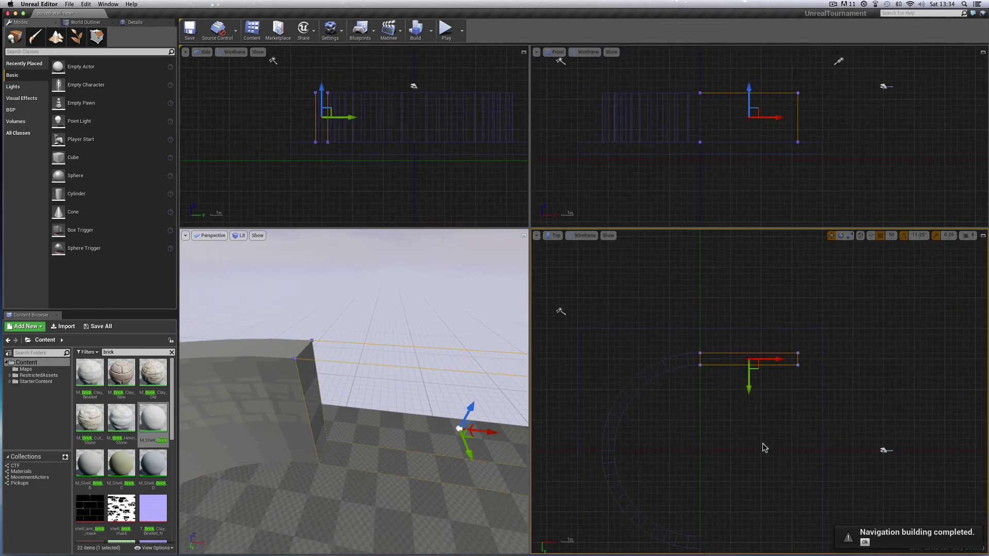
right_drag(763, 444, 759, 422)
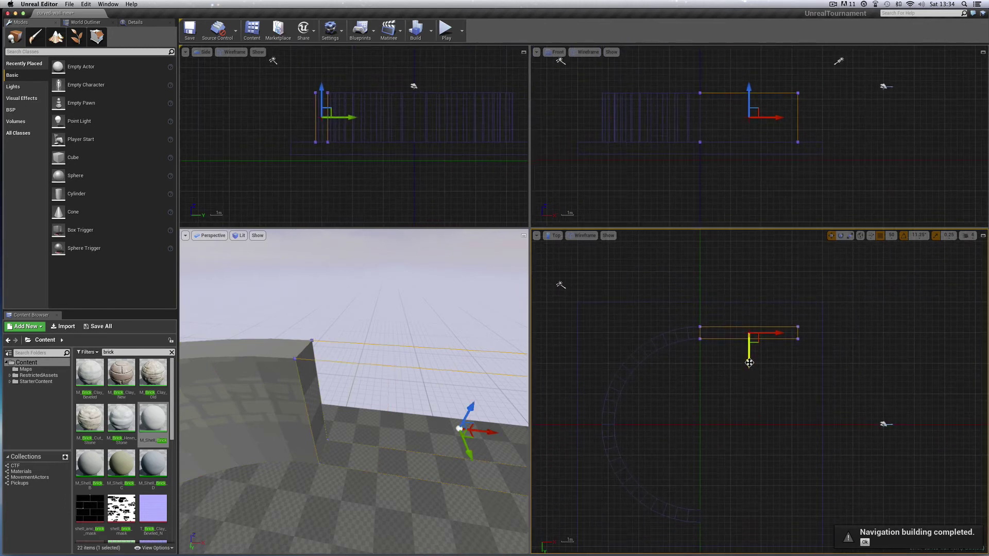
drag(749, 363, 749, 547)
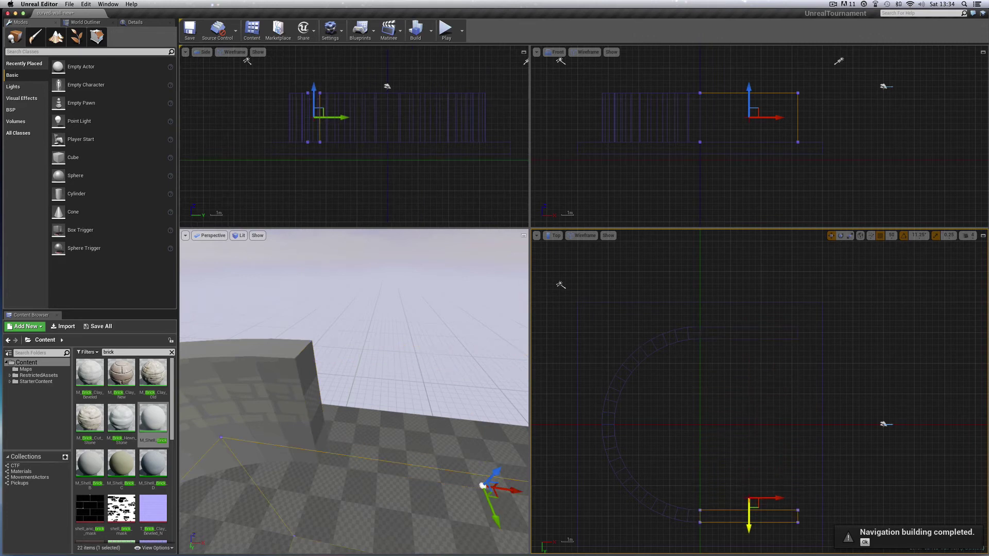
click(415, 32)
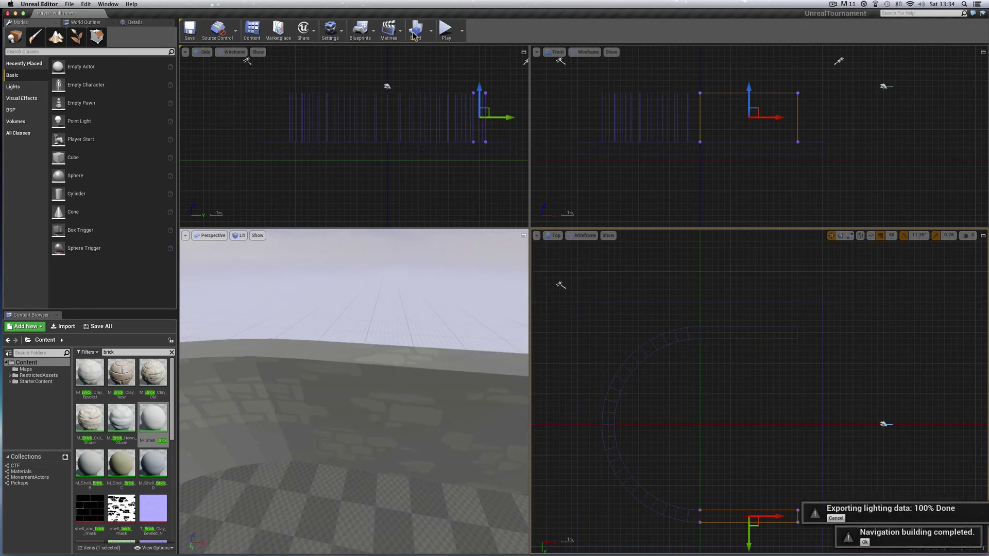
drag(416, 305, 416, 305)
scroll(416, 305, down, 8)
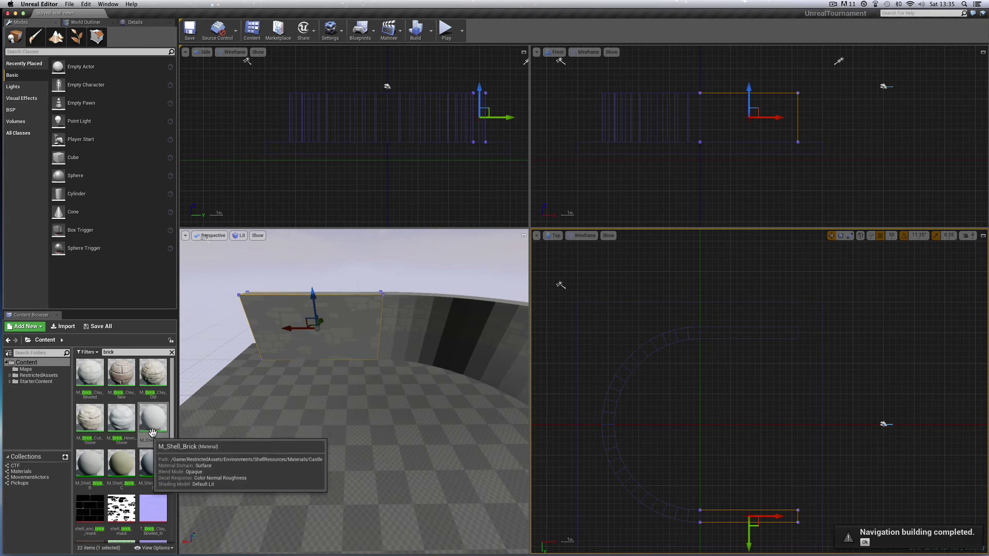
Step: Select all surfaces of the curved wall brush, apply planar surface alignment to them, and clear the selection
scroll(309, 341, right, 3)
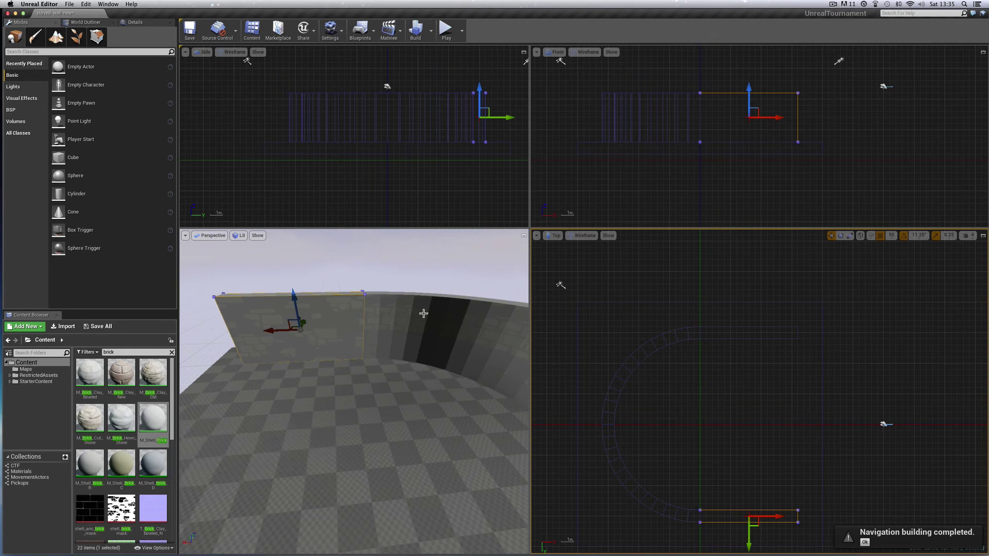
right_drag(423, 313, 423, 329)
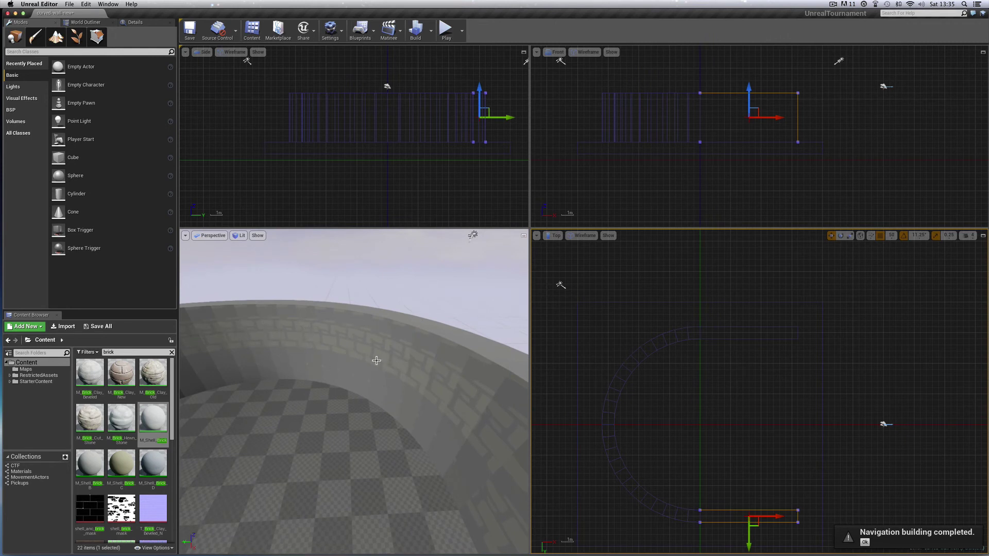
right_drag(373, 359, 380, 354)
right_drag(376, 395, 335, 379)
click(333, 370)
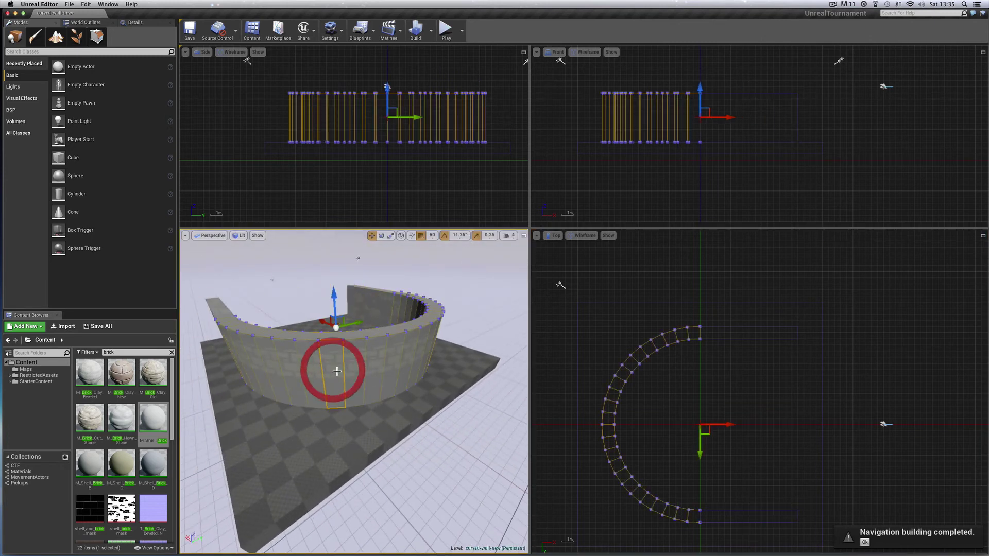
click(145, 24)
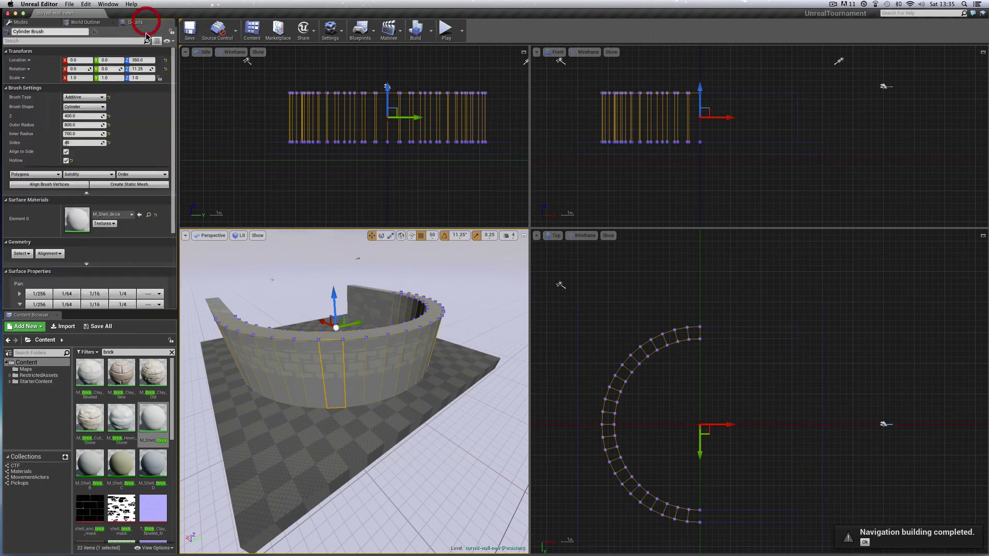
click(23, 254)
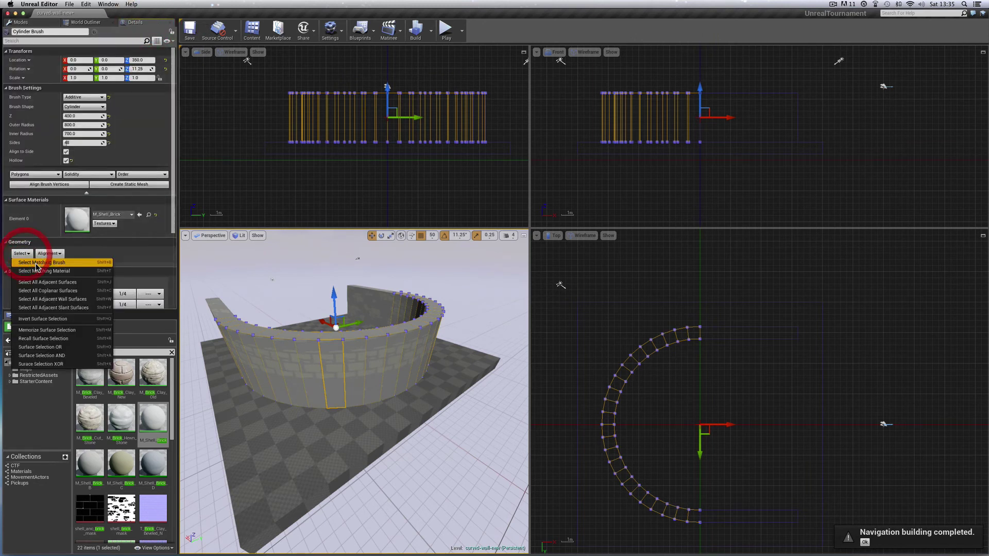
click(49, 265)
click(54, 254)
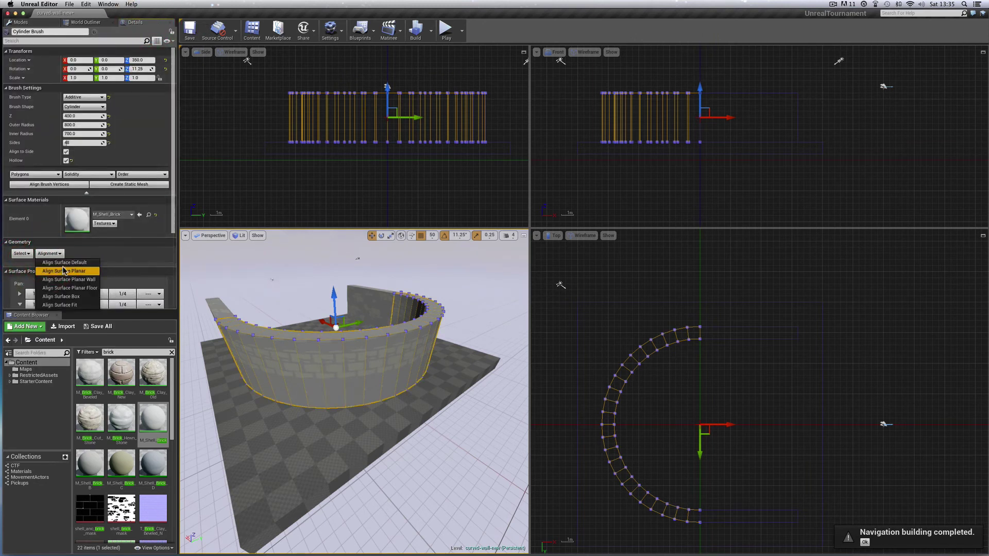
click(63, 272)
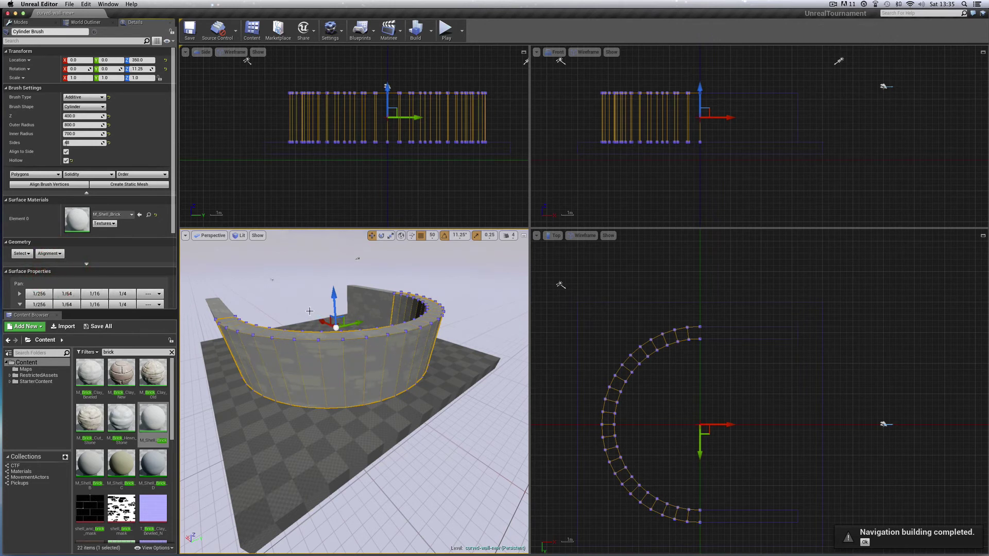
click(301, 293)
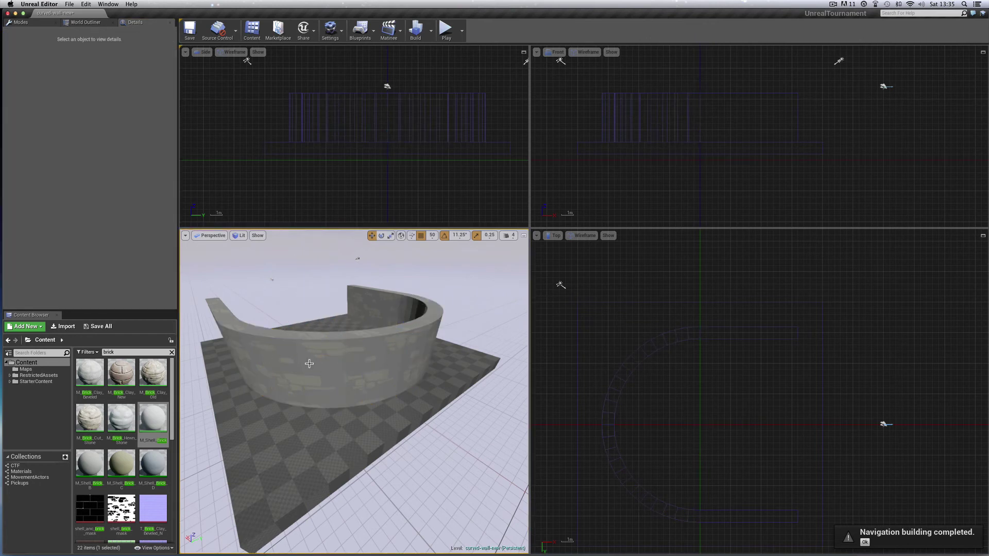
Step: Move the directional light beyond the curved wall's open side along Y to 0
drag(331, 373, 207, 293)
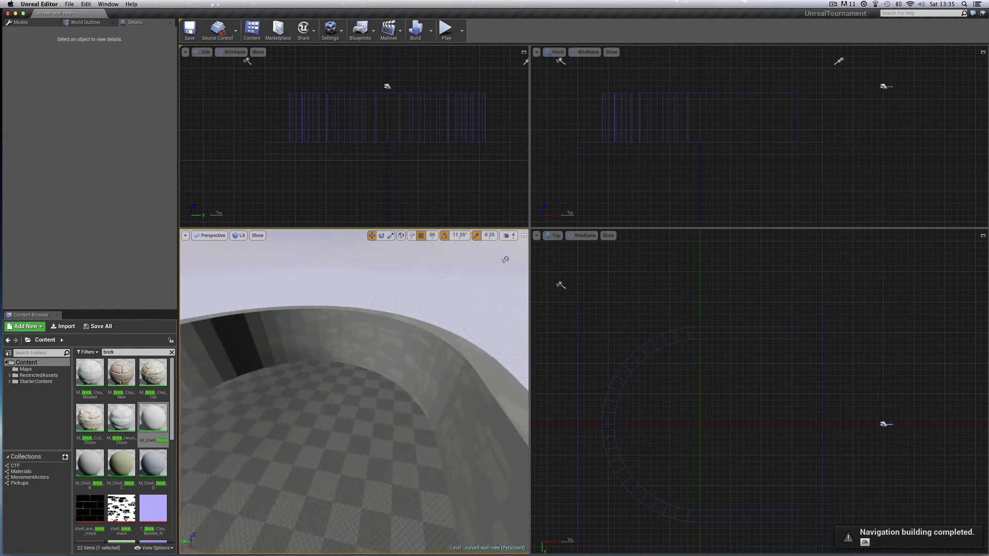
drag(330, 373, 334, 374)
scroll(759, 392, down, 3)
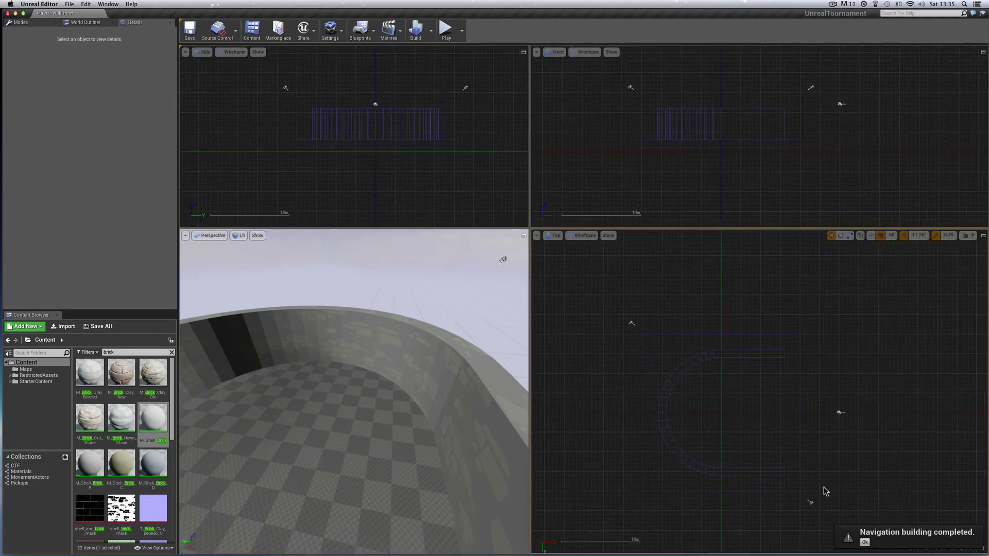
click(810, 503)
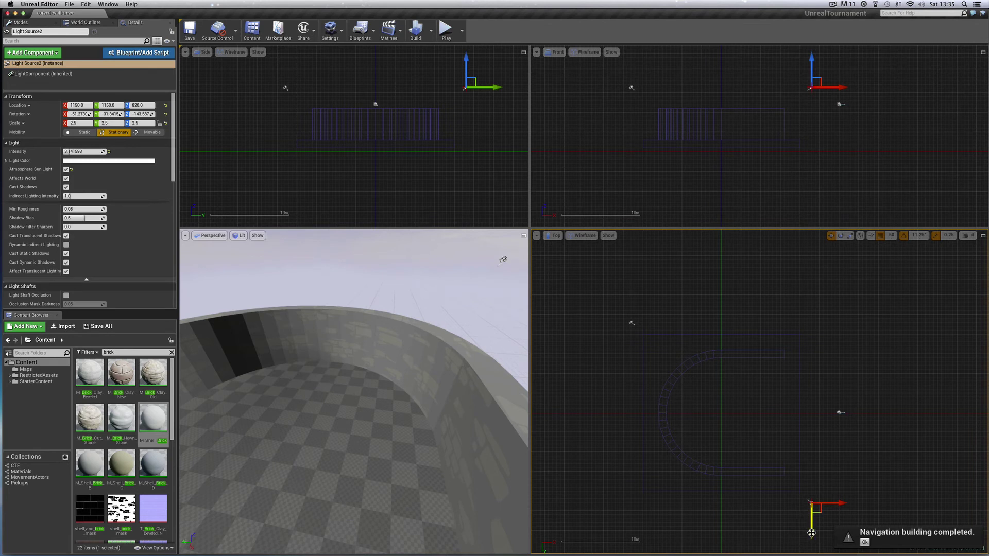
drag(811, 533, 815, 443)
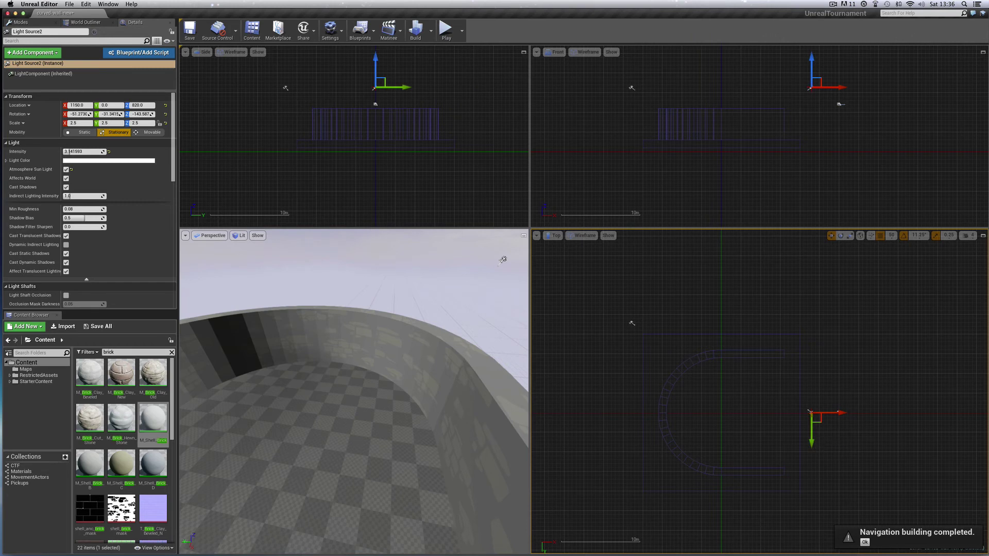
Step: Rotate that directional light about Z to about -166 degrees so it lights the curved wall's interior evenly
scroll(838, 438, up, 5)
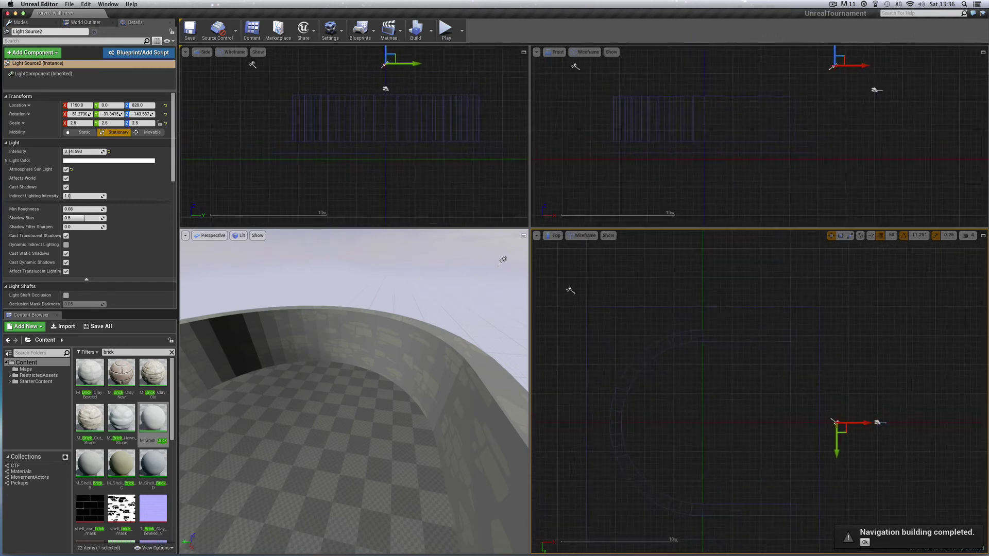
click(842, 237)
drag(841, 438, 842, 467)
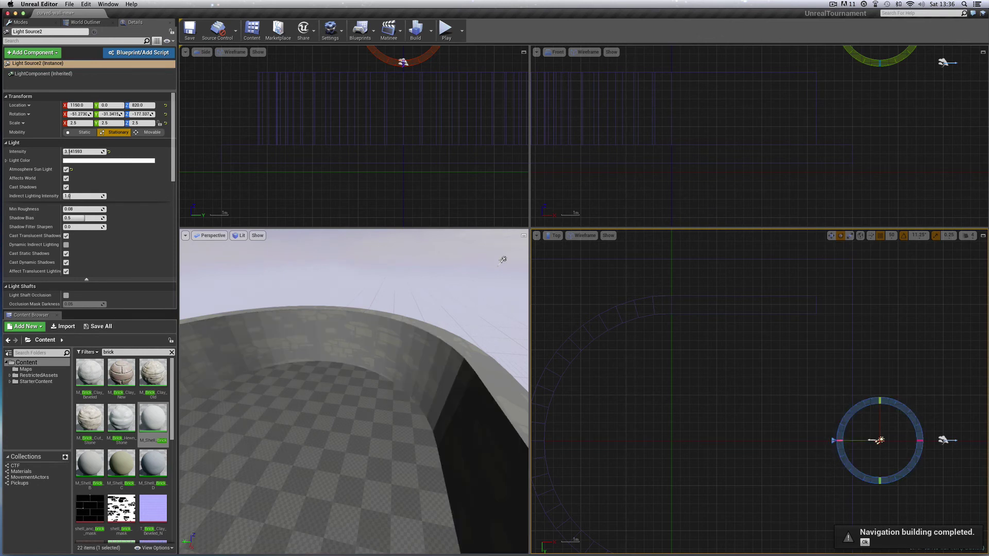
click(841, 446)
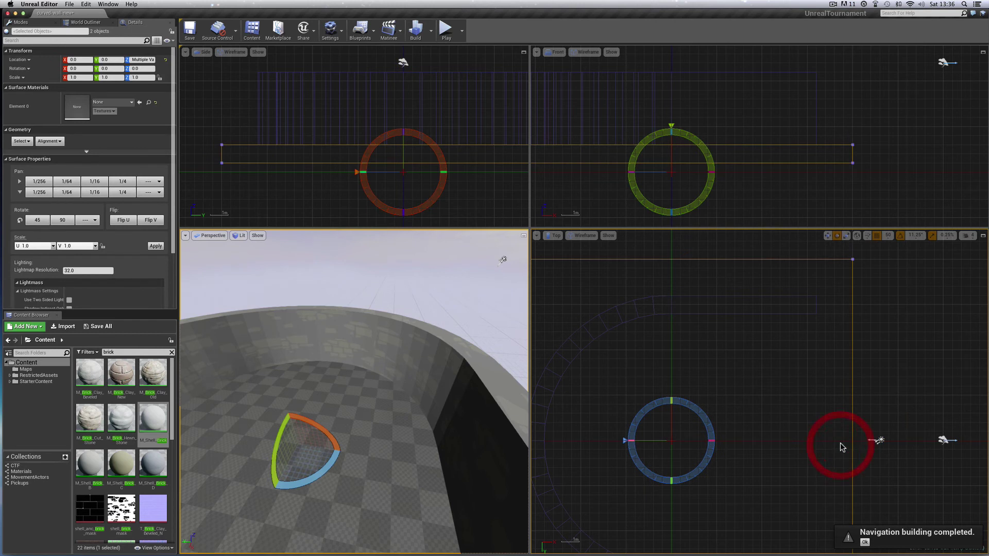
click(879, 440)
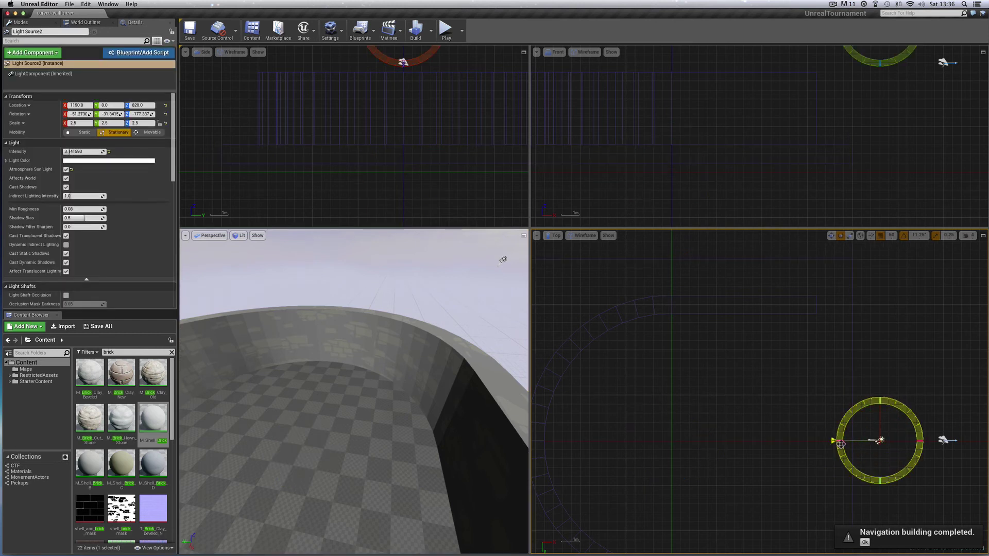
mouse_move(841, 444)
mouse_down()
mouse_move(839, 453)
mouse_move(841, 436)
mouse_up()
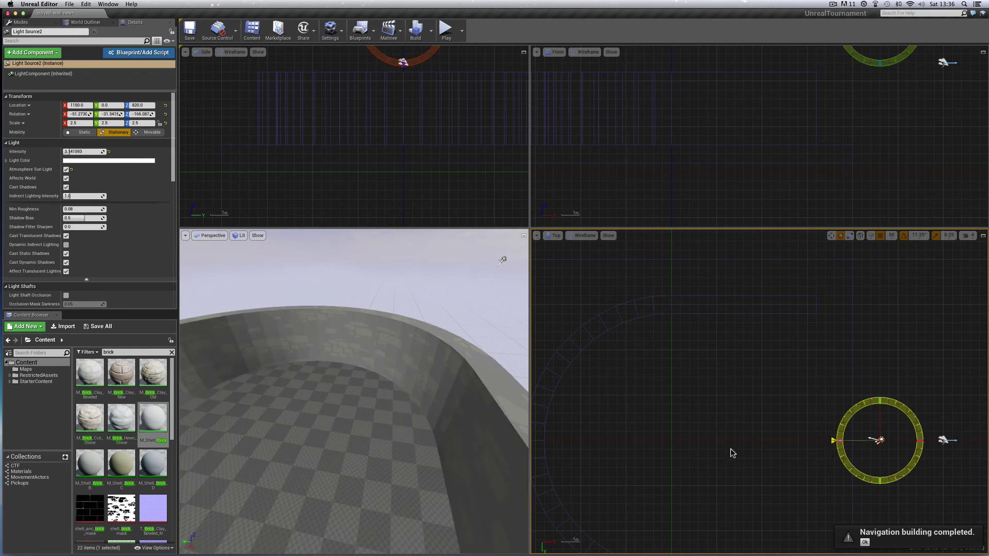
Step: Move the other directional light behind the curved wall, to X -1700 and Y 0
scroll(394, 451, left, 10)
scroll(380, 406, right, 8)
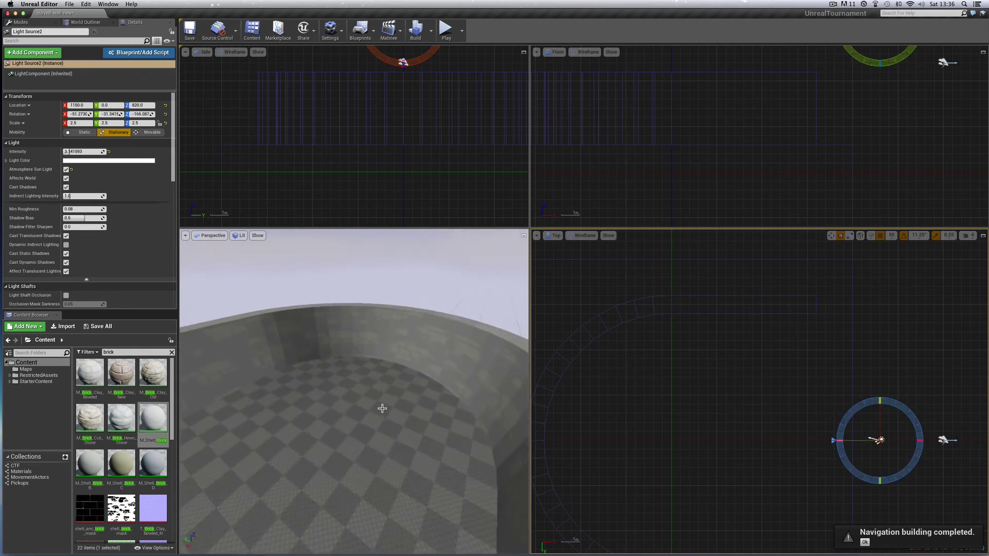
right_drag(387, 409, 399, 415)
scroll(775, 404, down, 5)
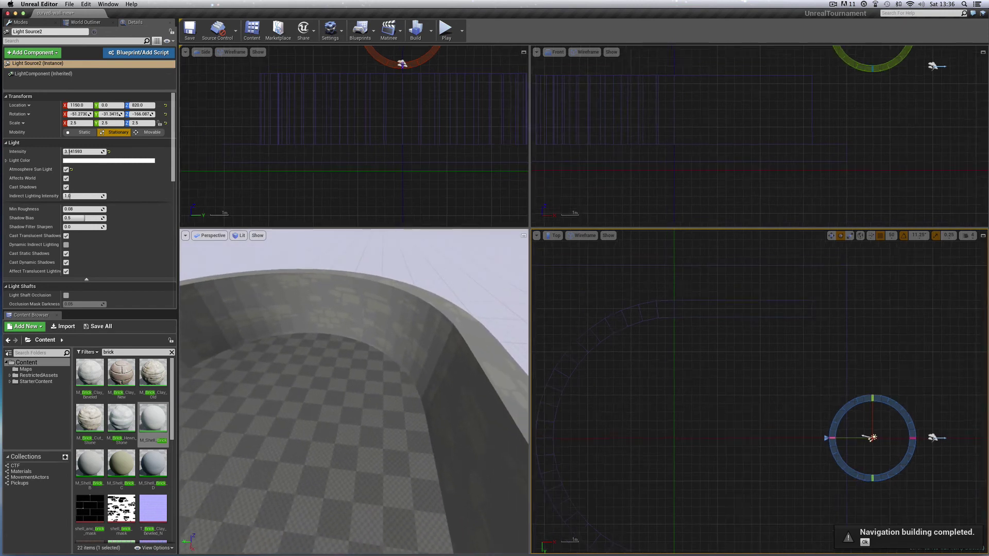
click(609, 310)
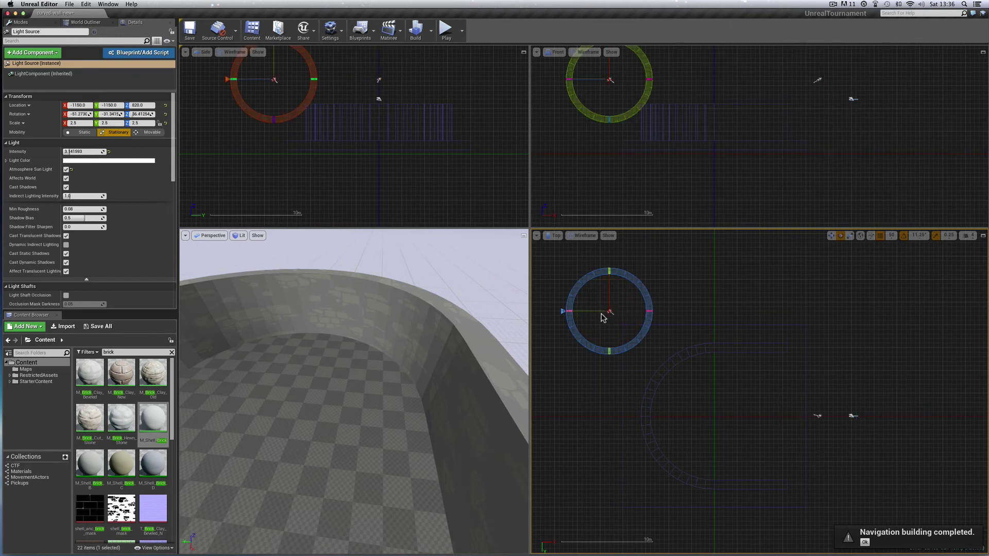
click(831, 236)
drag(612, 344, 609, 448)
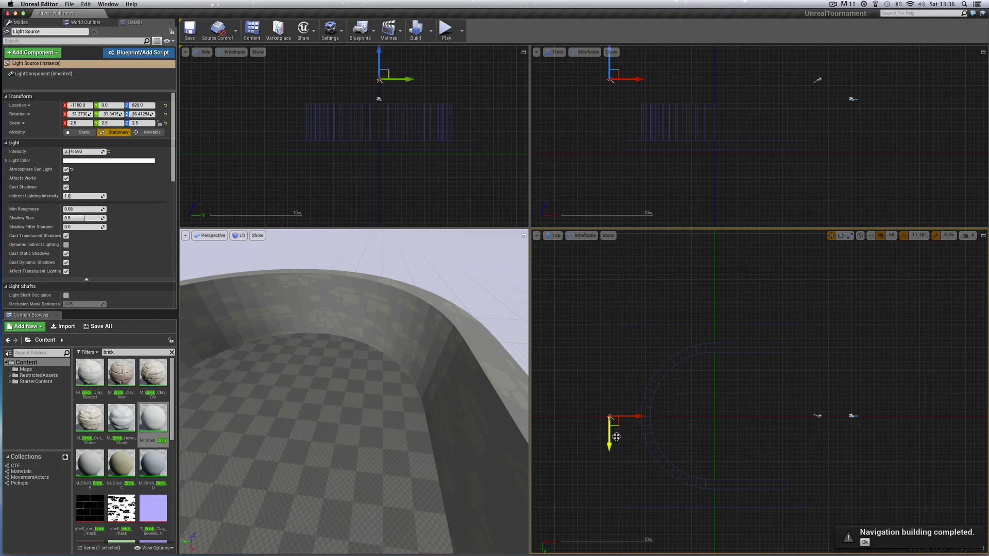
drag(639, 416, 588, 416)
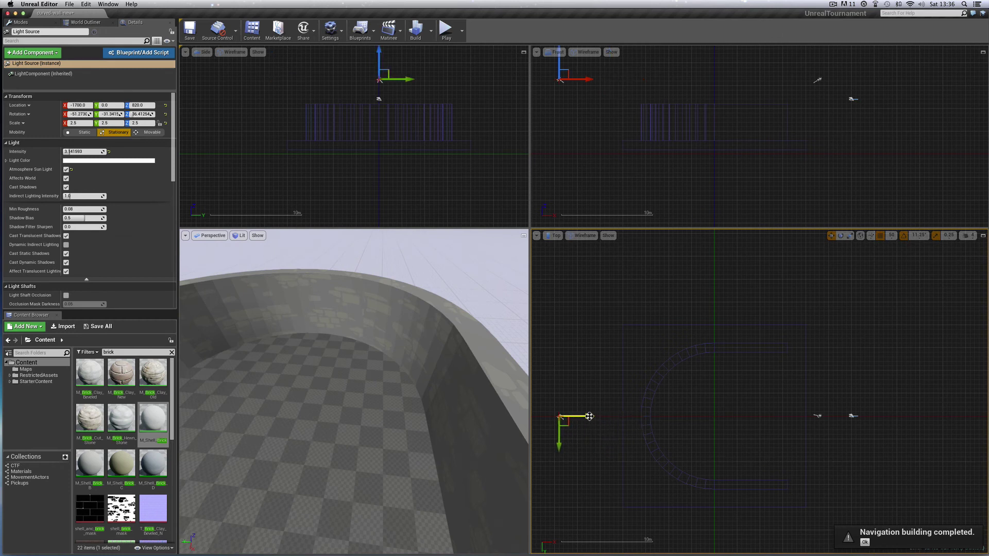
Step: Rotate the directional light behind the curved wall about Z to about 13.9 degrees
click(840, 236)
right_drag(583, 423, 640, 423)
drag(577, 416, 572, 441)
right_drag(364, 407, 303, 352)
drag(279, 329, 287, 333)
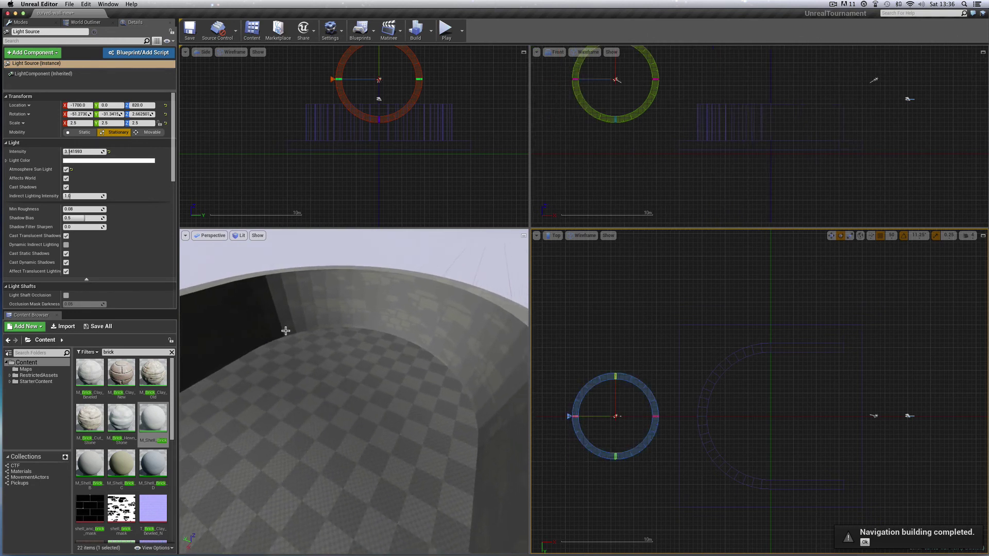
mouse_move(573, 416)
mouse_down()
mouse_move(564, 418)
mouse_move(570, 431)
mouse_move(577, 422)
mouse_up()
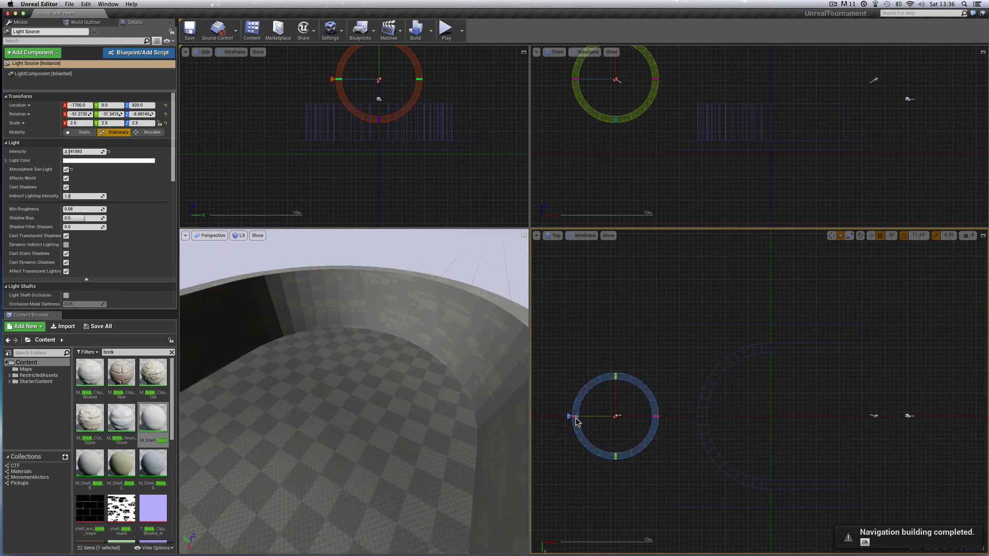
click(577, 412)
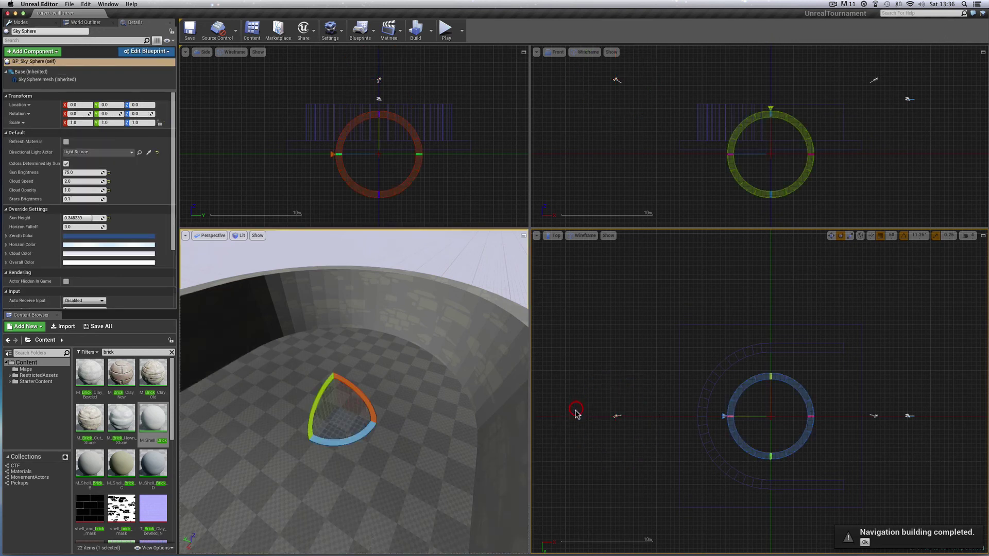
click(617, 415)
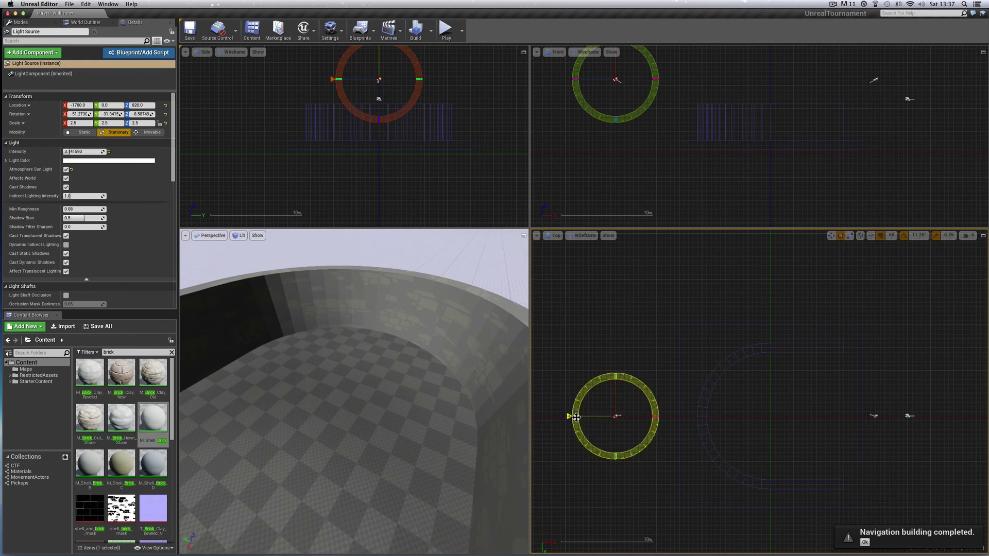
mouse_move(576, 418)
mouse_down()
mouse_move(572, 437)
mouse_move(573, 399)
mouse_up()
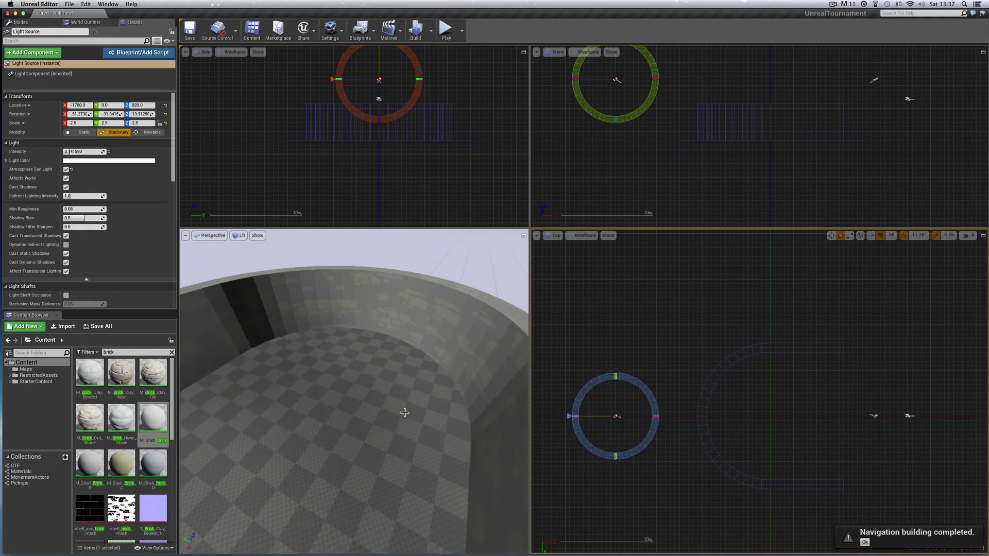
Step: Switch back to the move gizmo and view the whole curved wall and floor from outside and above
drag(430, 440, 458, 335)
drag(408, 464, 257, 471)
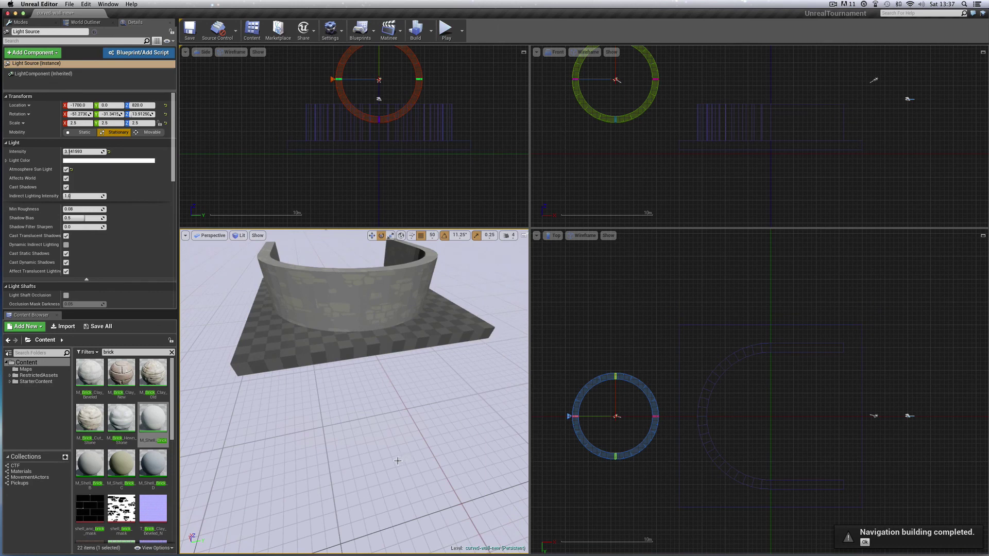
drag(392, 463, 391, 469)
click(372, 236)
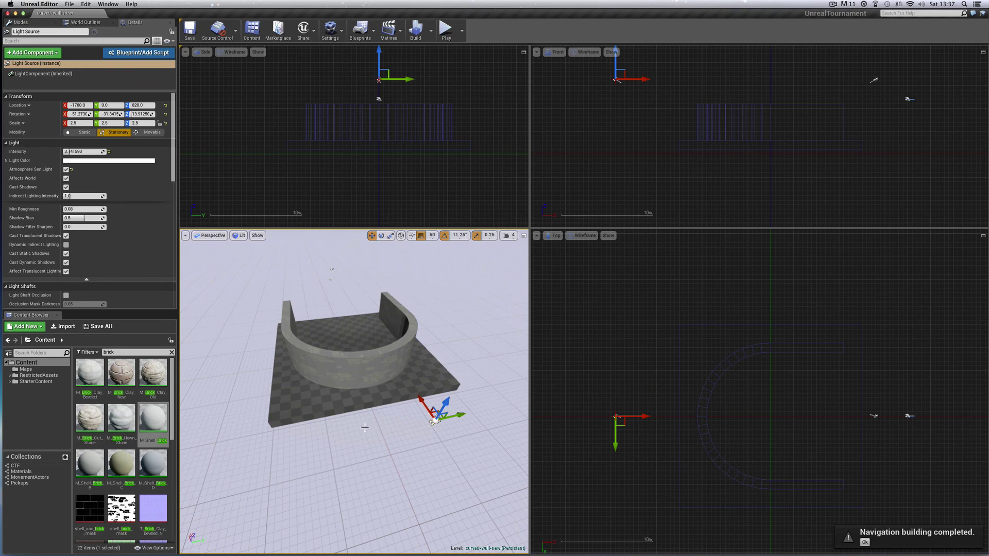
drag(365, 428, 379, 427)
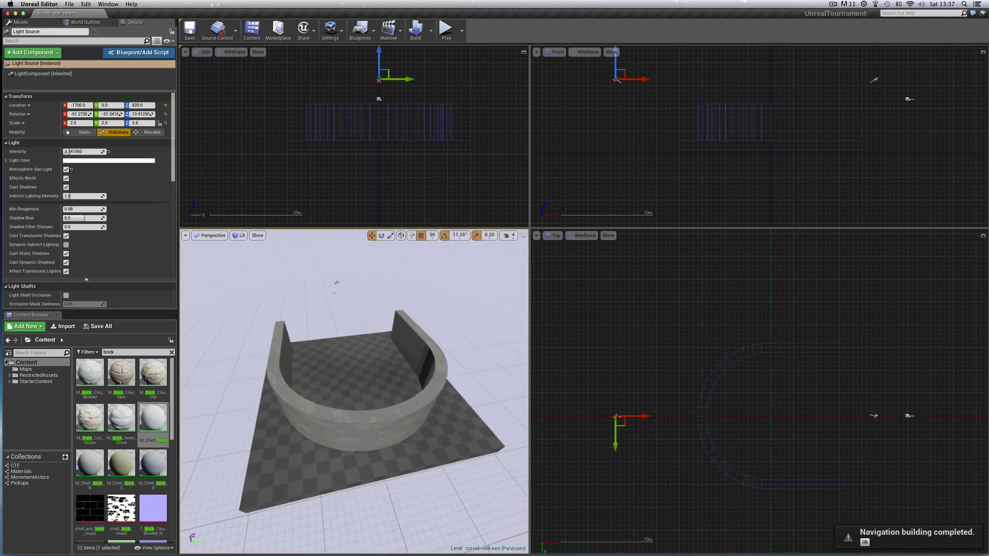
Step: Inspect the curved cylinder brush and the adjoining straight box brush, comparing how their ends meet in the top view
click(709, 396)
key(f)
right_click(778, 400)
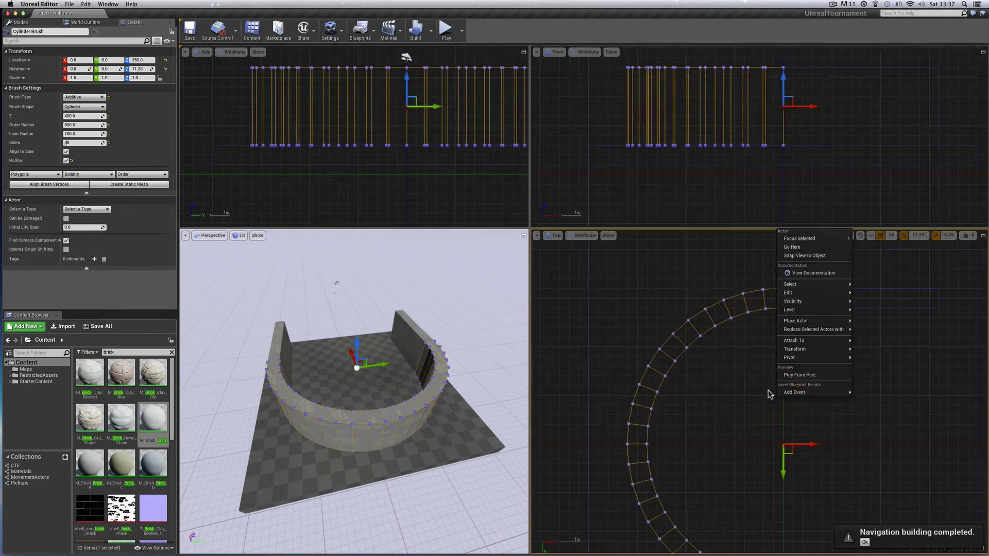
click(762, 358)
click(721, 322)
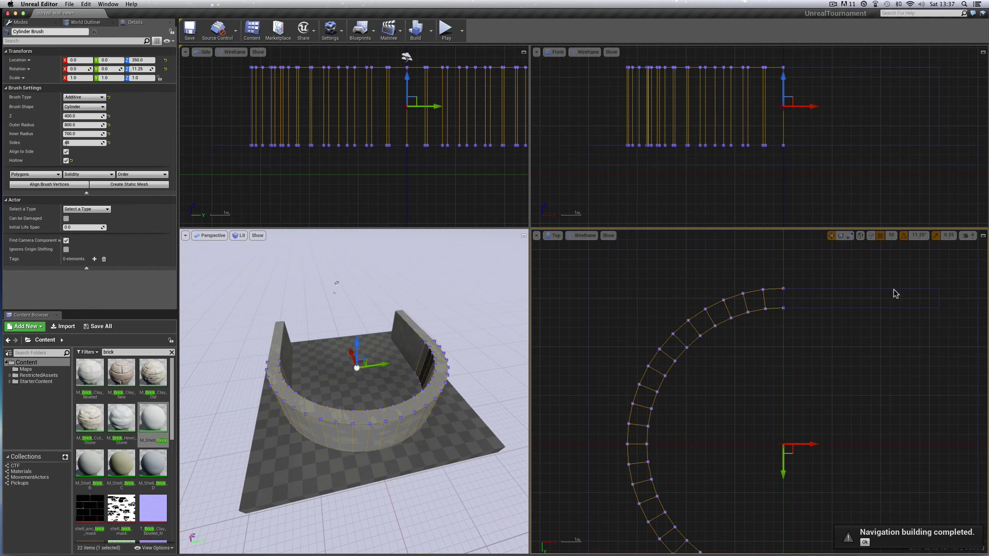
click(925, 290)
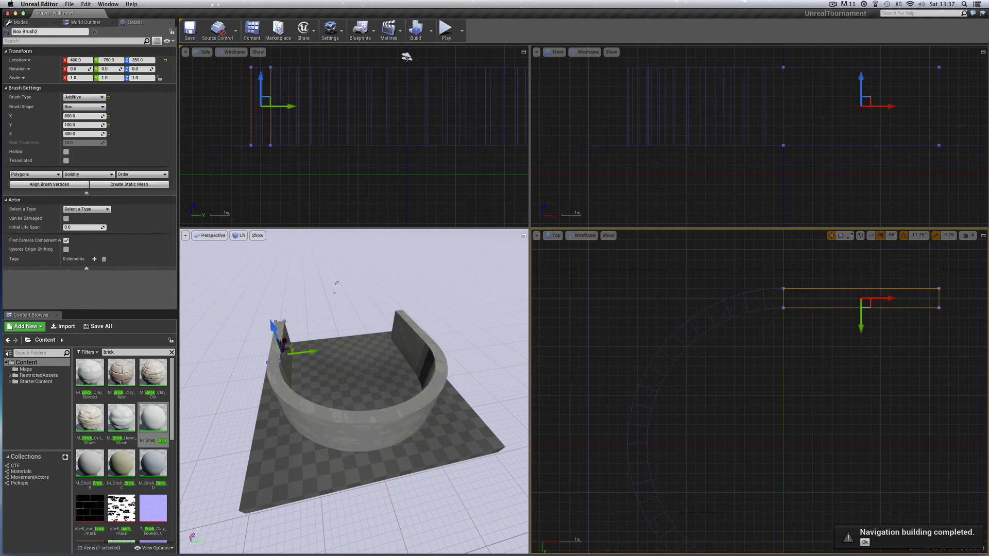
click(755, 311)
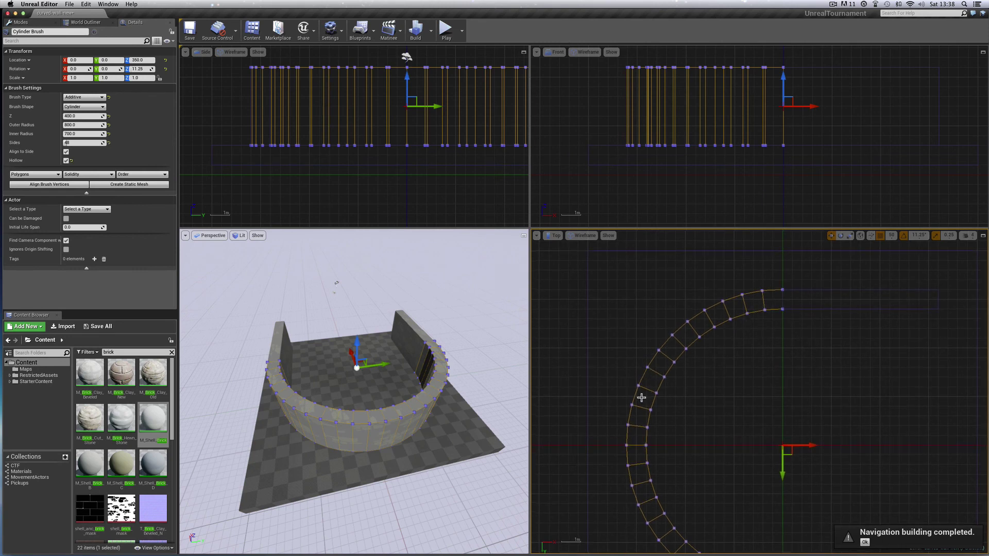
scroll(755, 380, down, 6)
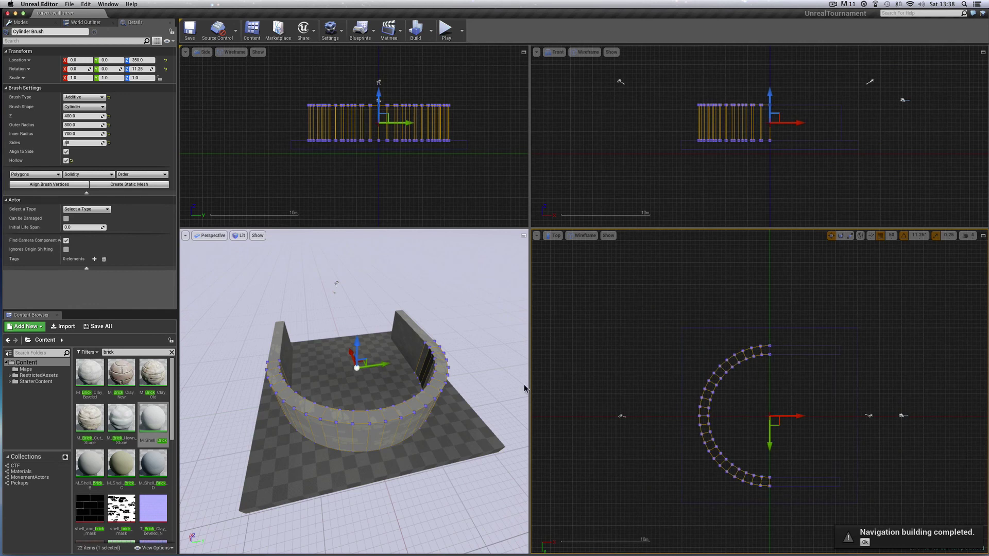